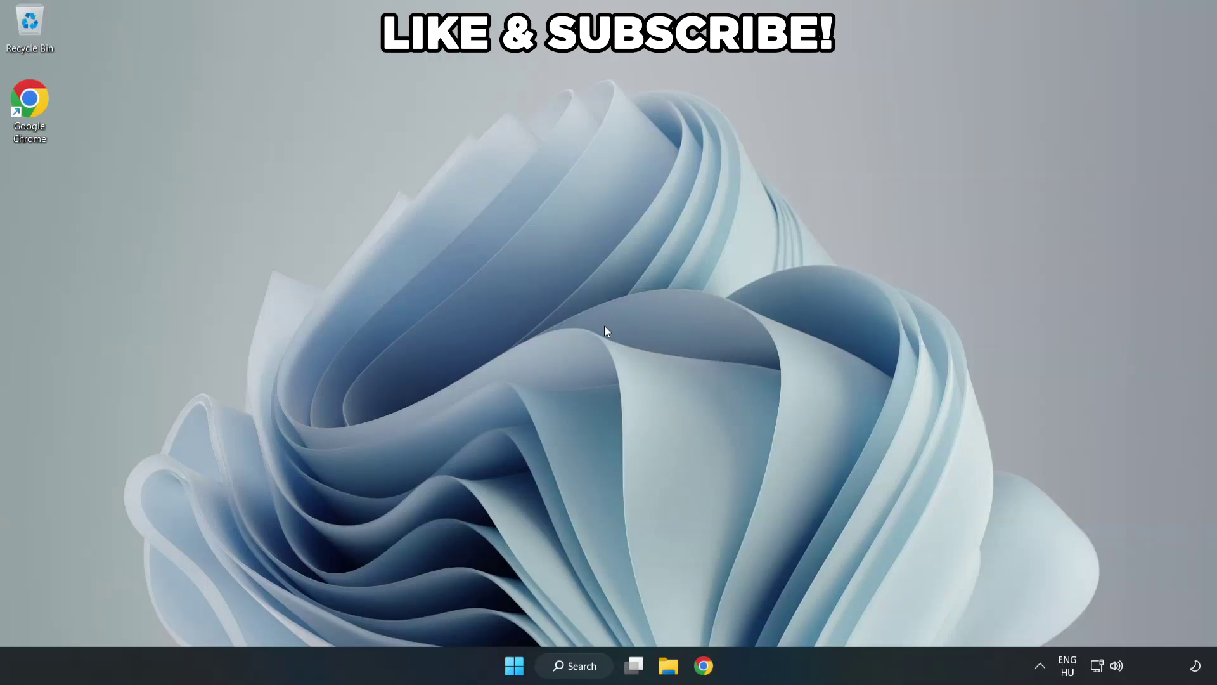
# Step: Search Windows for 'edit power plan'
pyautogui.click(585, 673)
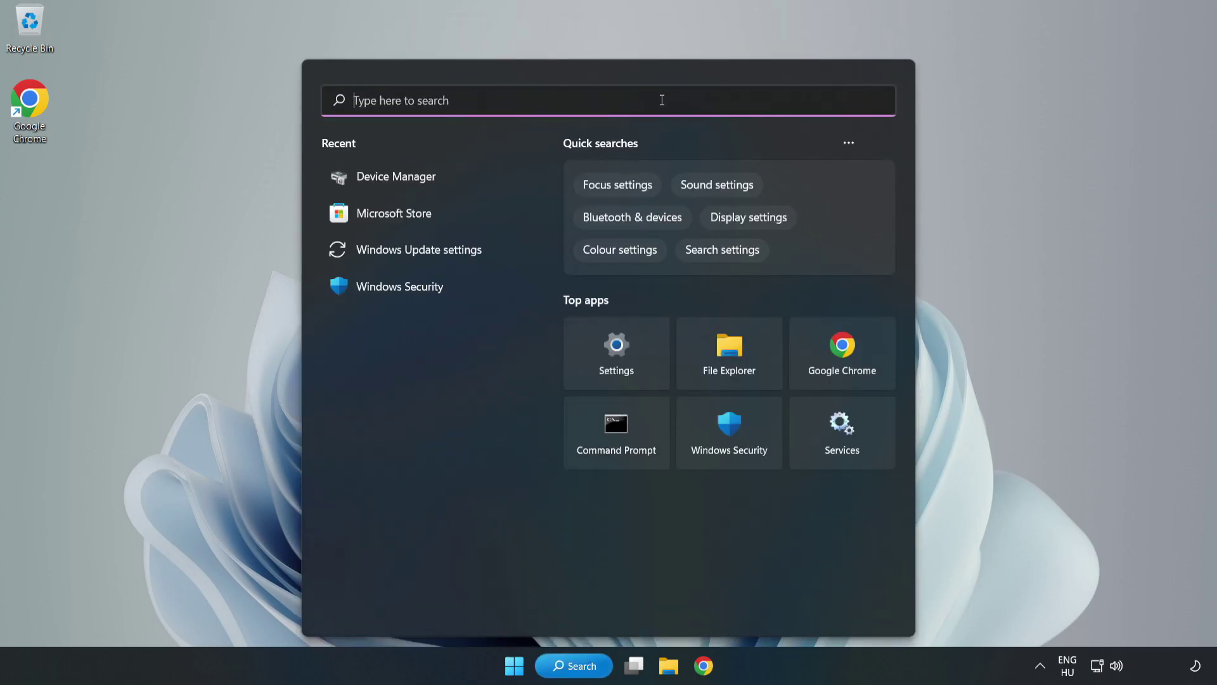
pyautogui.write('edit ')
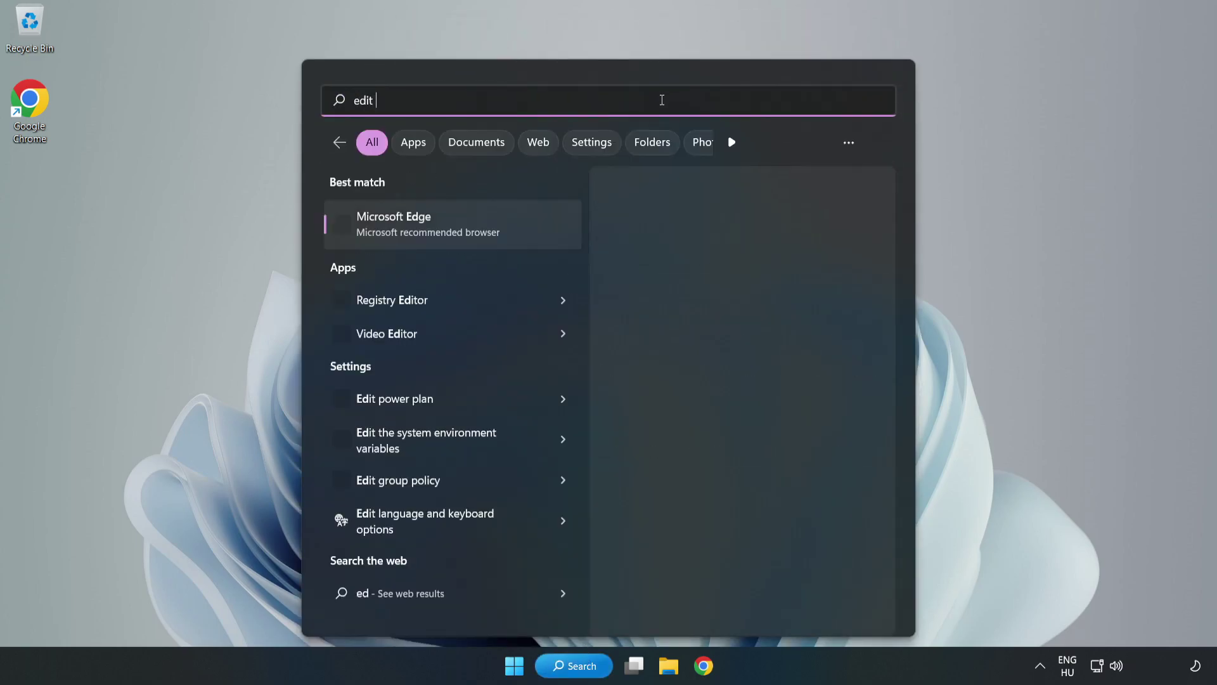
pyautogui.write('power pla')
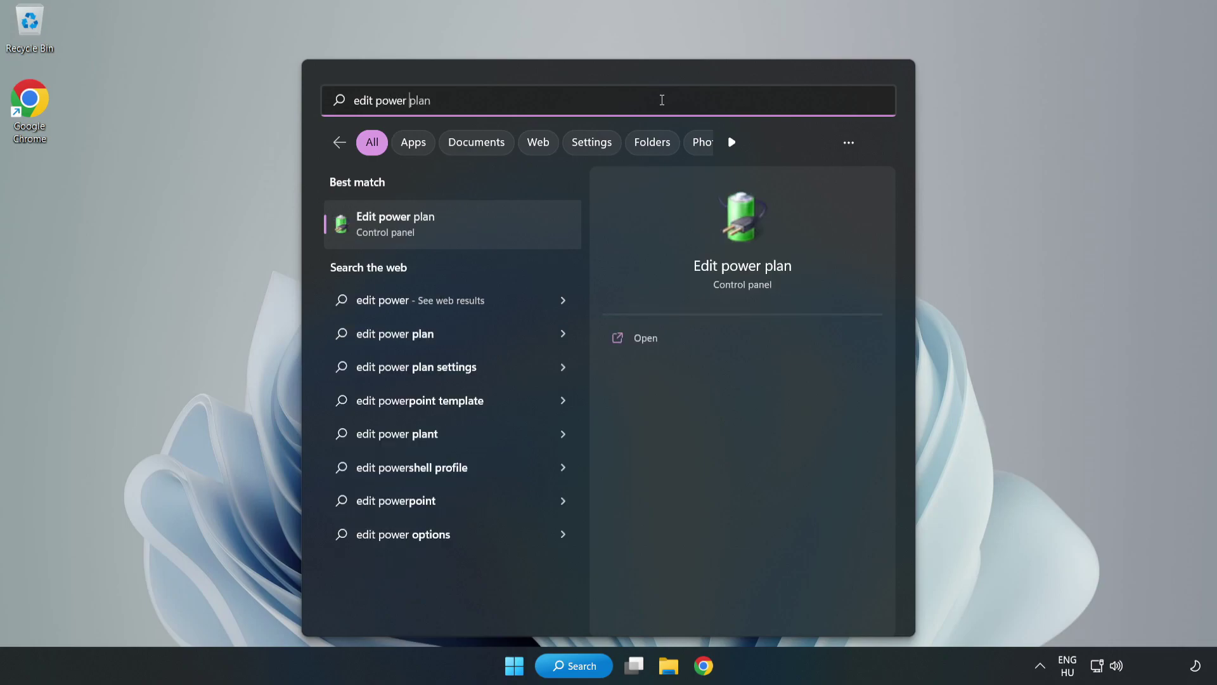
pyautogui.write('n')
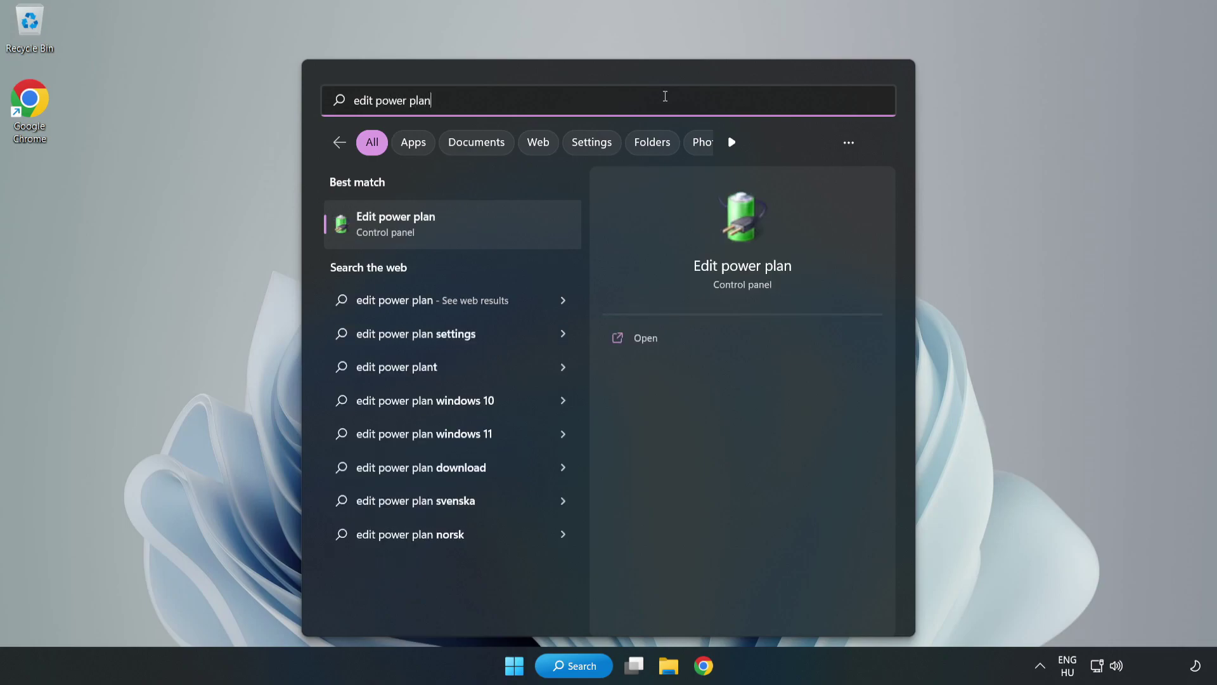
# Step: Change the active power plan from Balanced to High performance and close Power Options
pyautogui.click(460, 227)
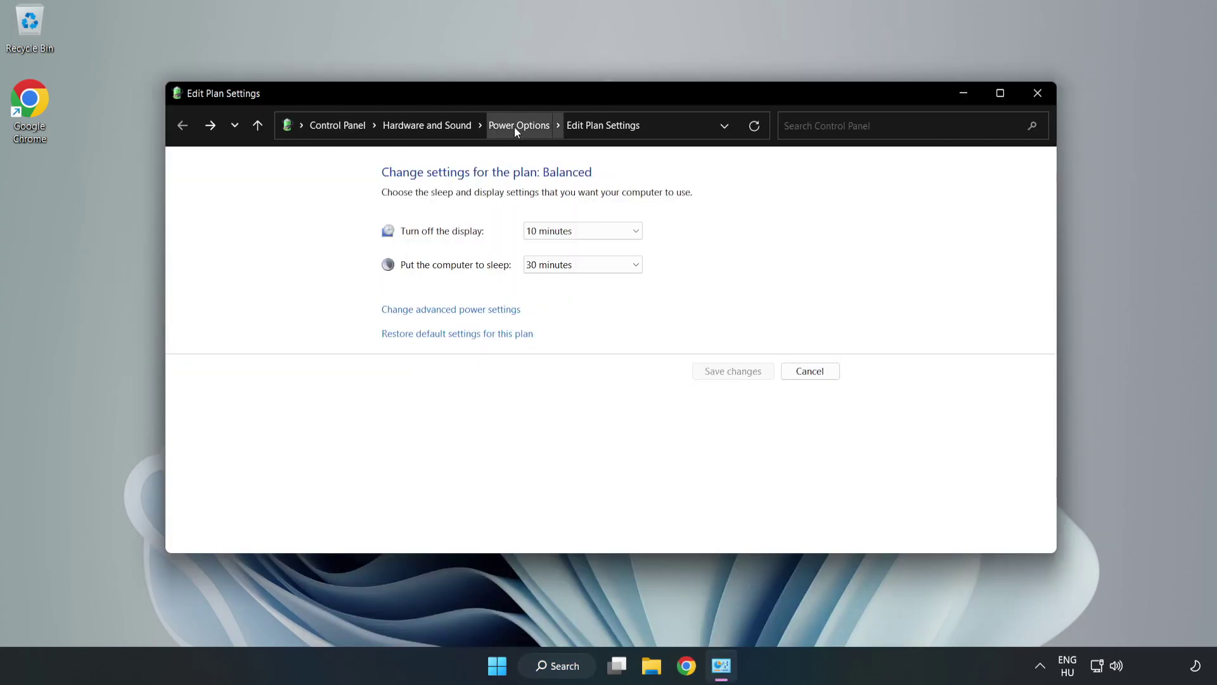
pyautogui.click(515, 127)
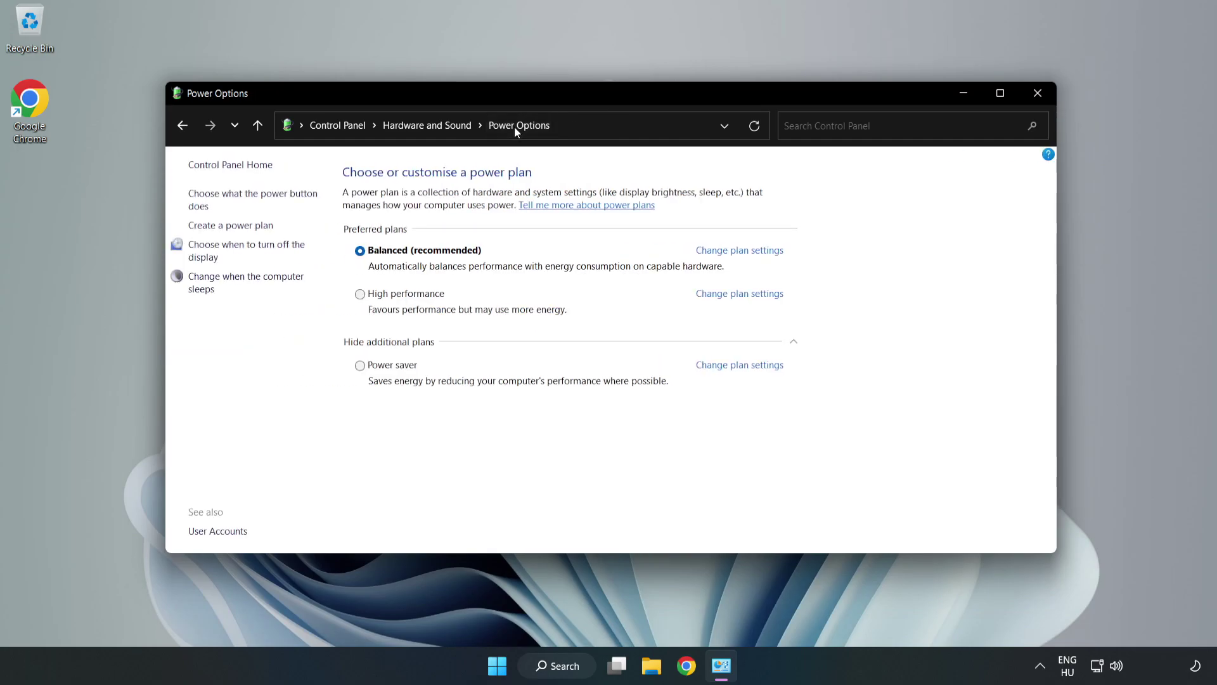
pyautogui.click(400, 299)
pyautogui.click(1034, 102)
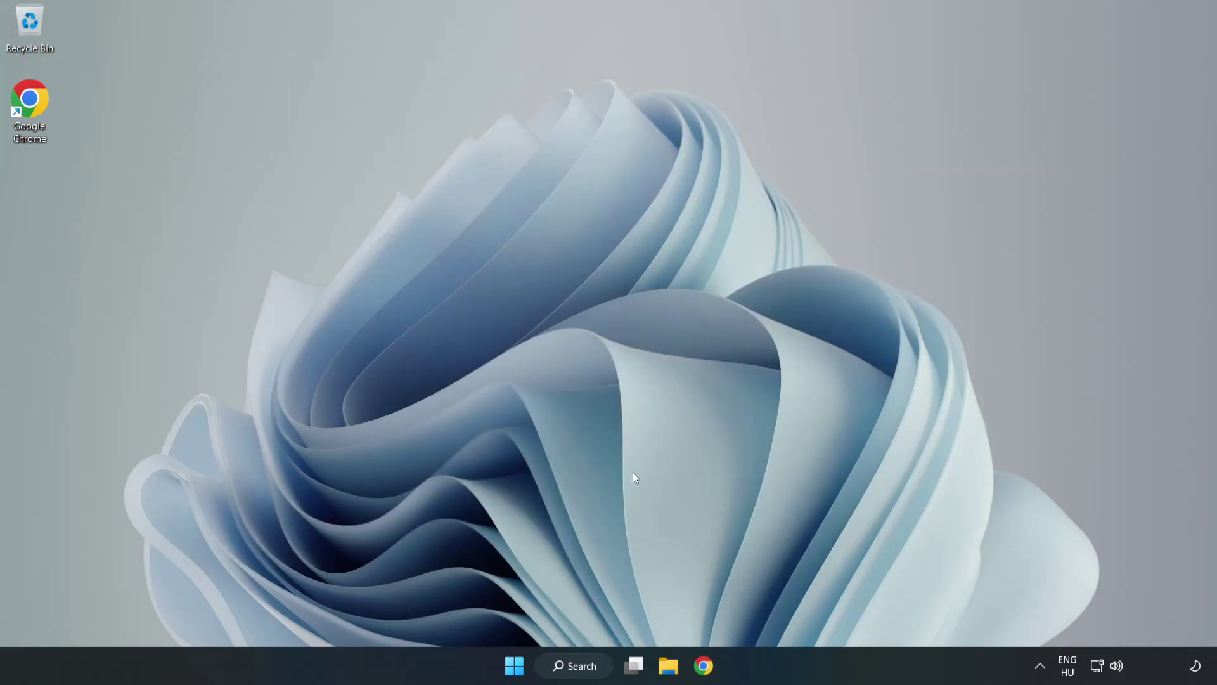
# Step: Search Windows for 'device manager'
pyautogui.click(591, 669)
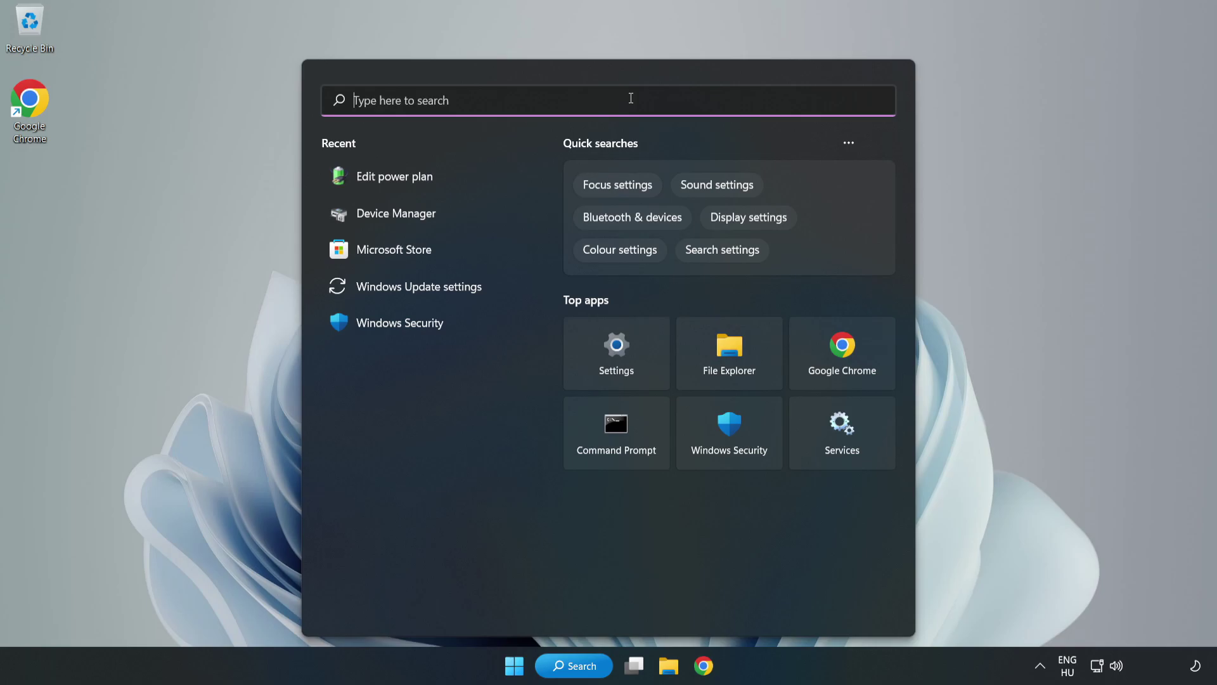
pyautogui.write('device mana')
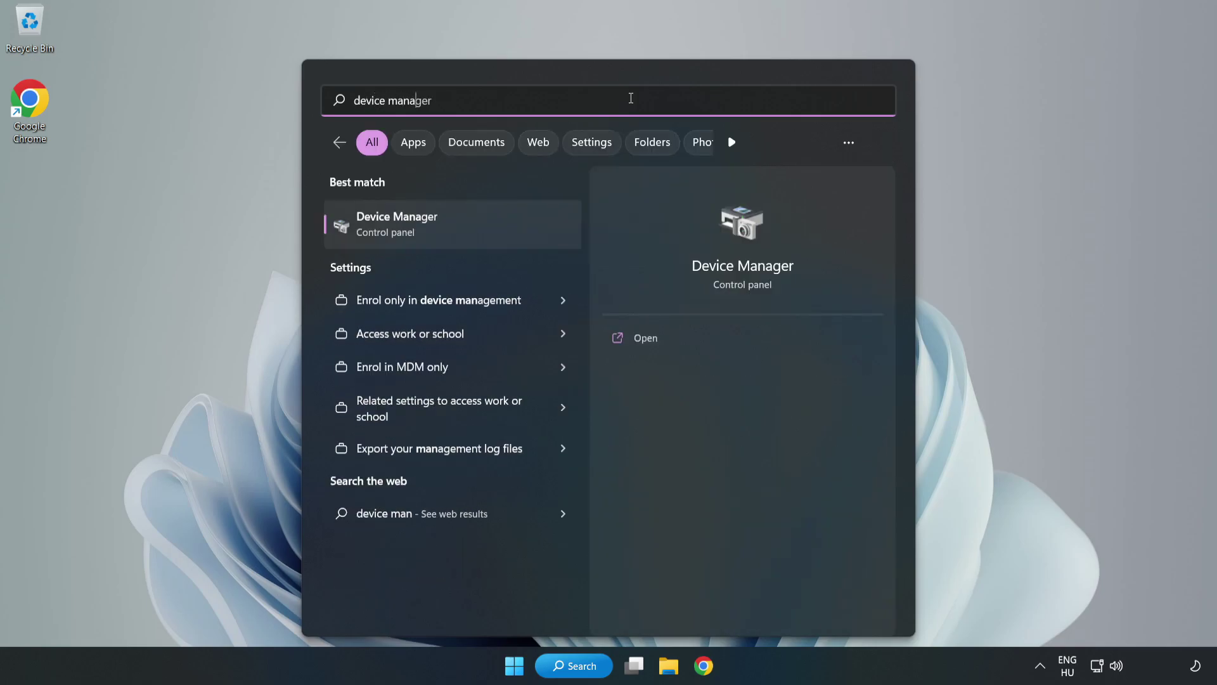
pyautogui.write('ger')
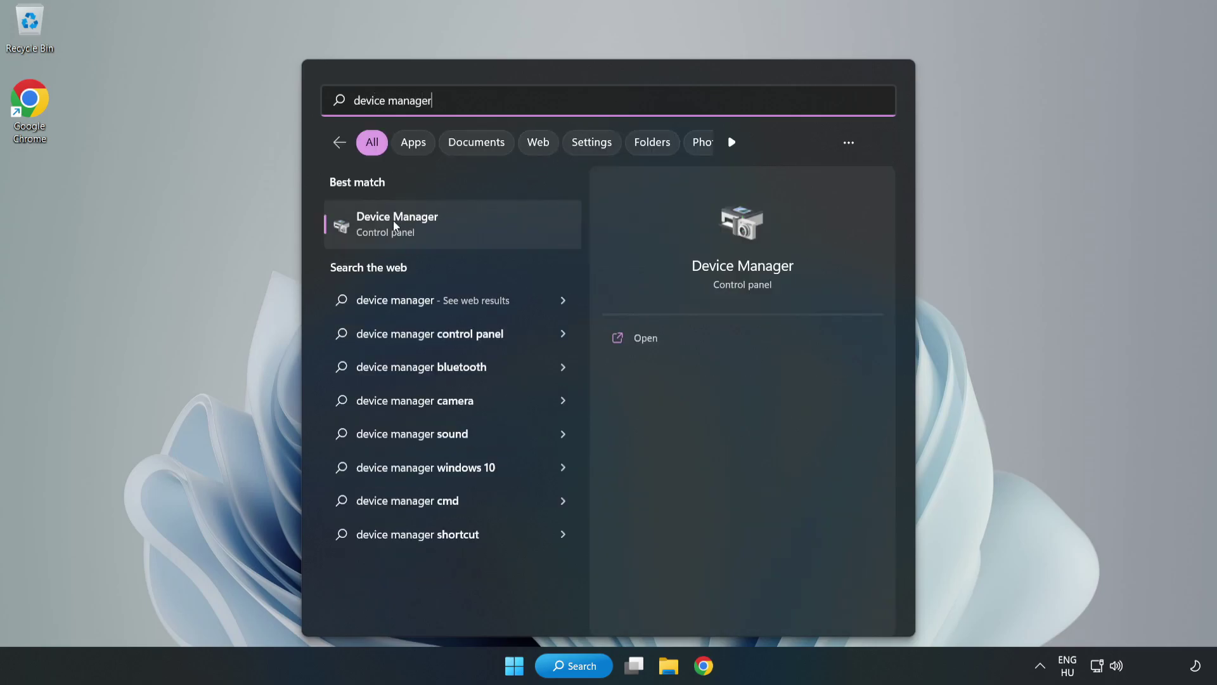
# Step: Open Device Manager, expand Display adapters and right-click the VMware SVGA 3D adapter
pyautogui.click(443, 226)
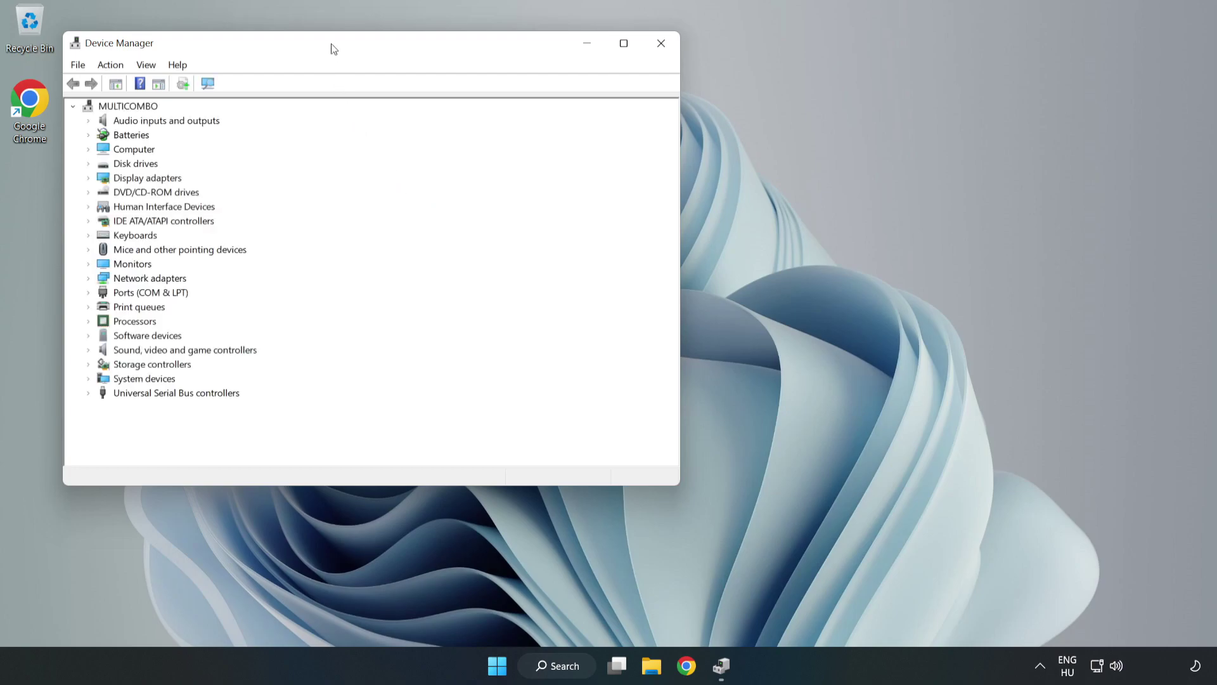
pyautogui.moveTo(332, 47); pyautogui.dragTo(562, 122)
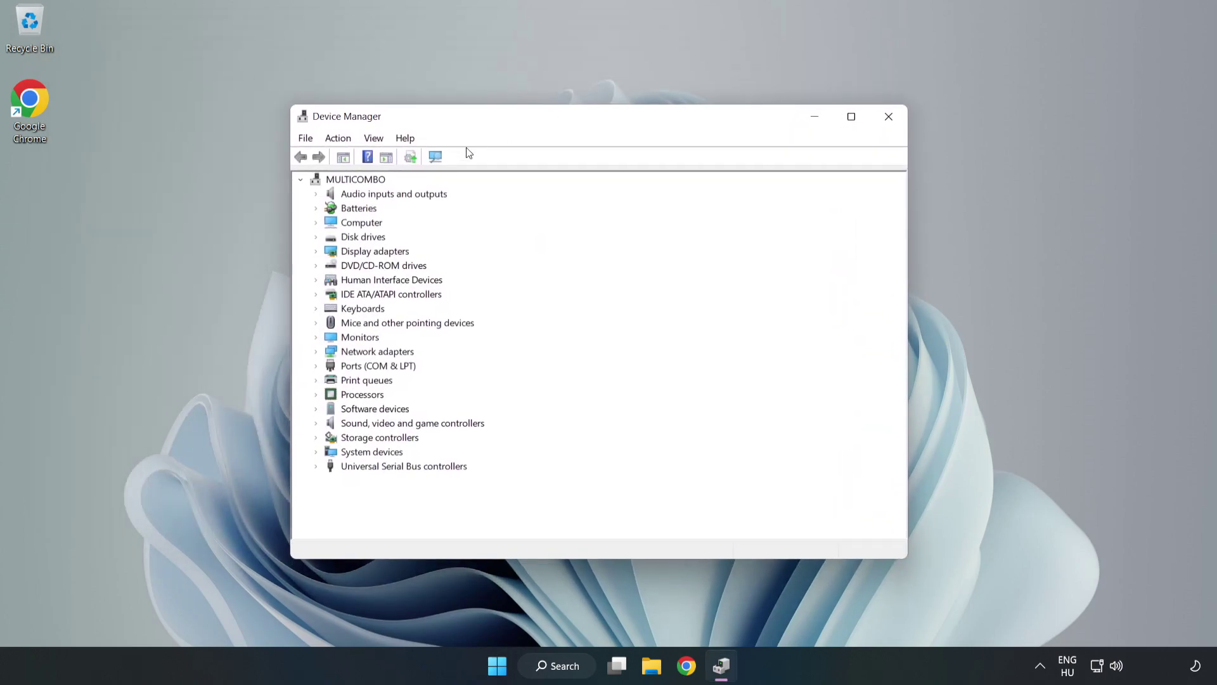
pyautogui.click(381, 252)
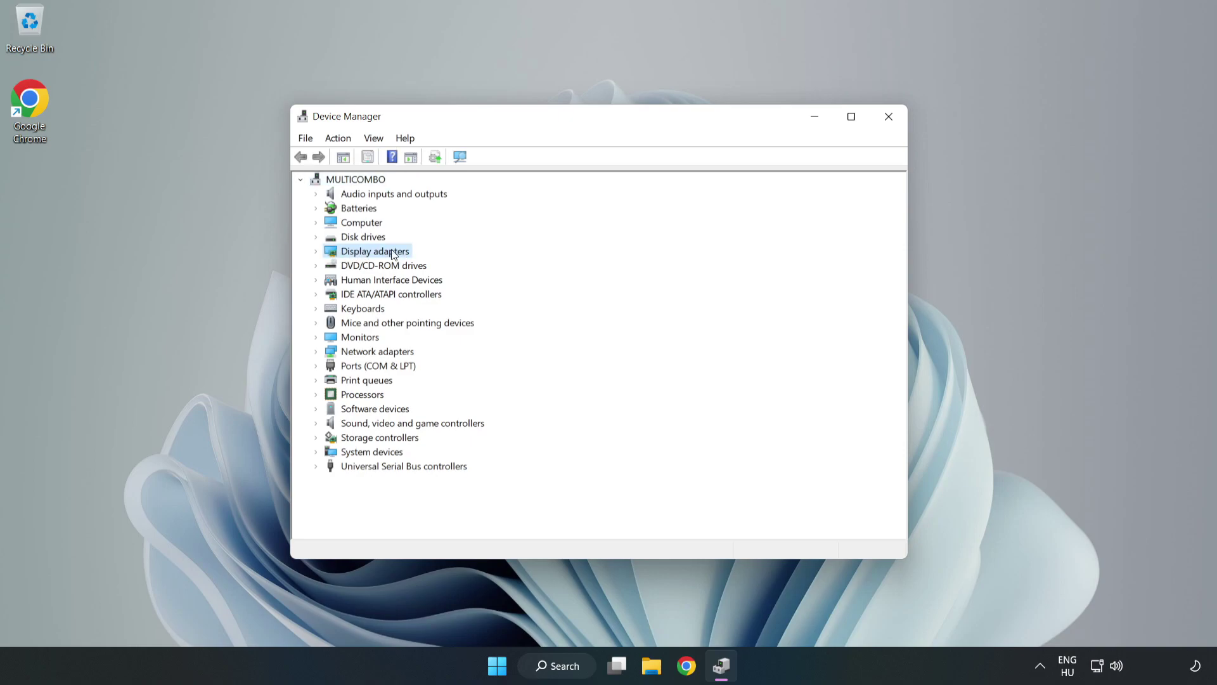
pyautogui.click(317, 253)
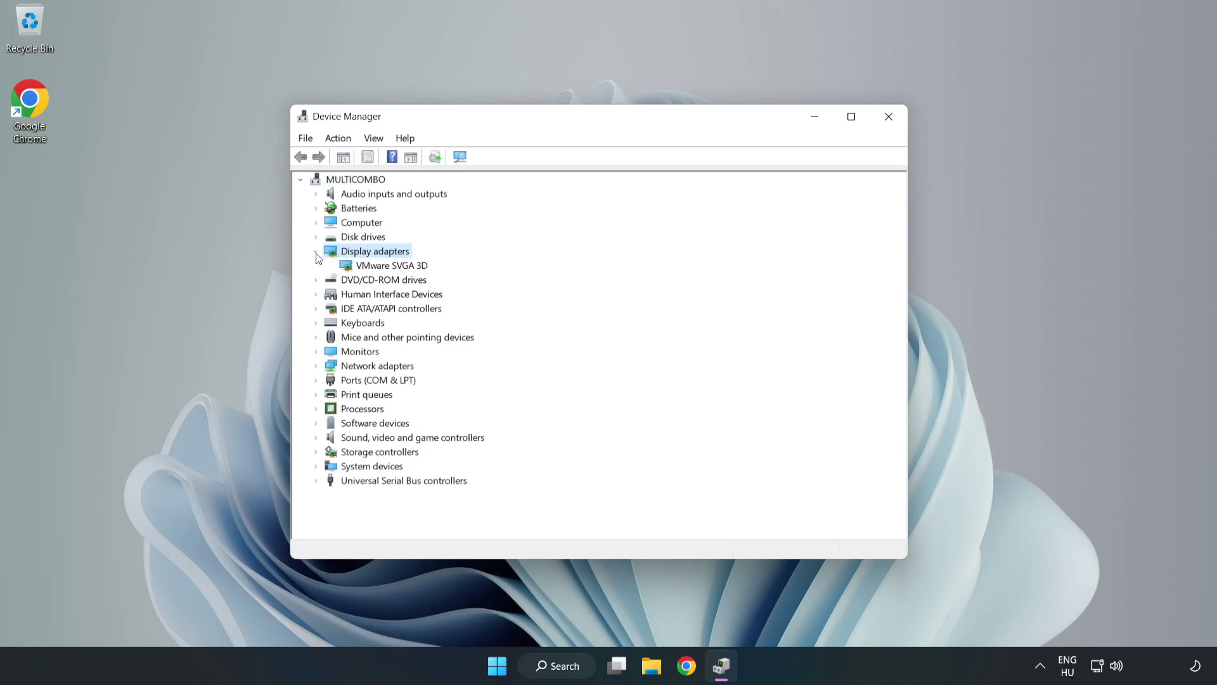
pyautogui.click(357, 266)
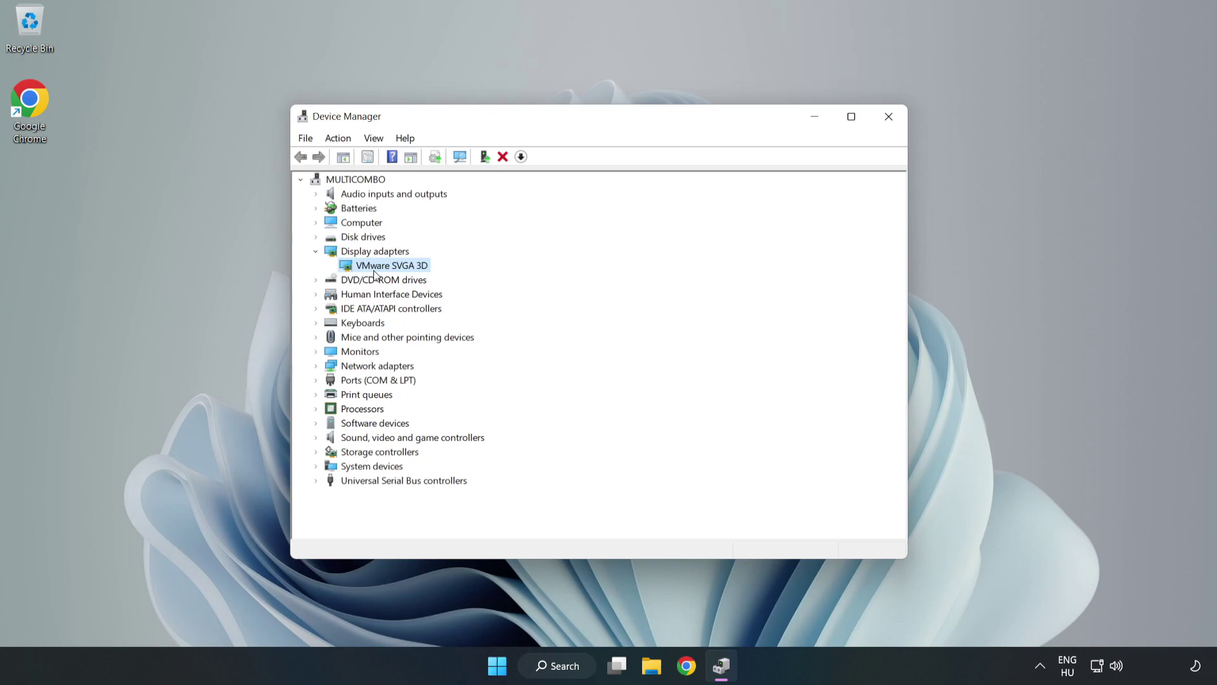
pyautogui.rightClick(388, 267)
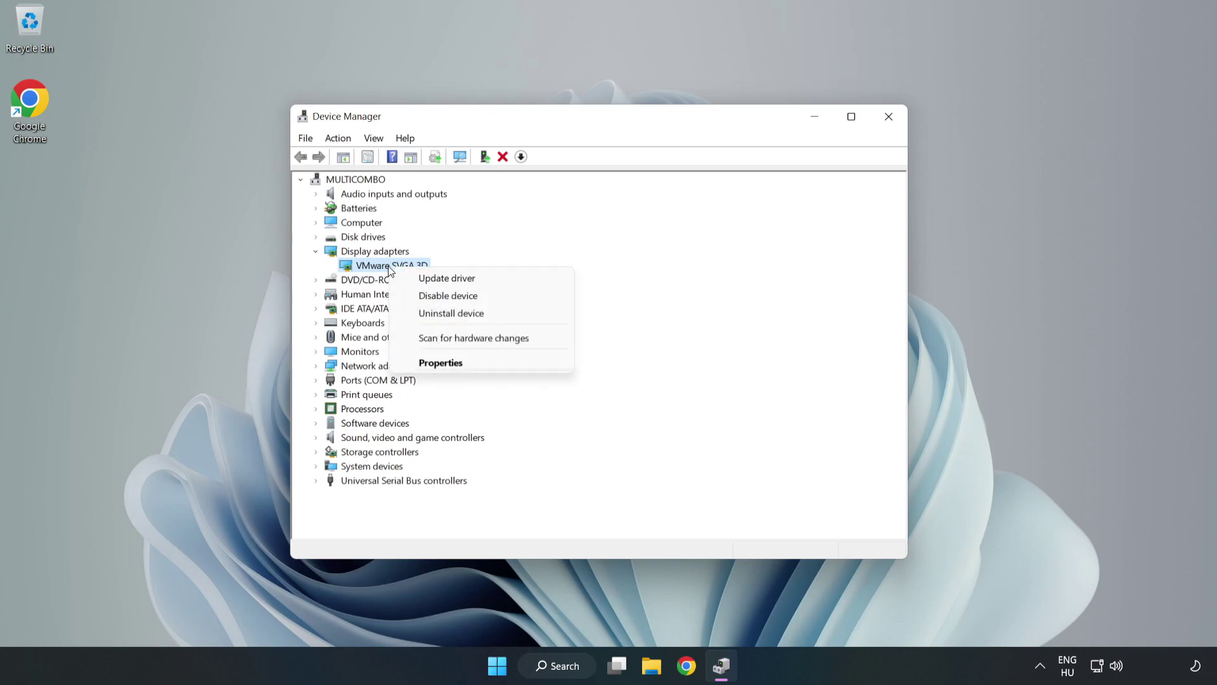
# Step: Search automatically for a VMware SVGA 3D driver update, which reports the best driver is already installed
pyautogui.click(459, 283)
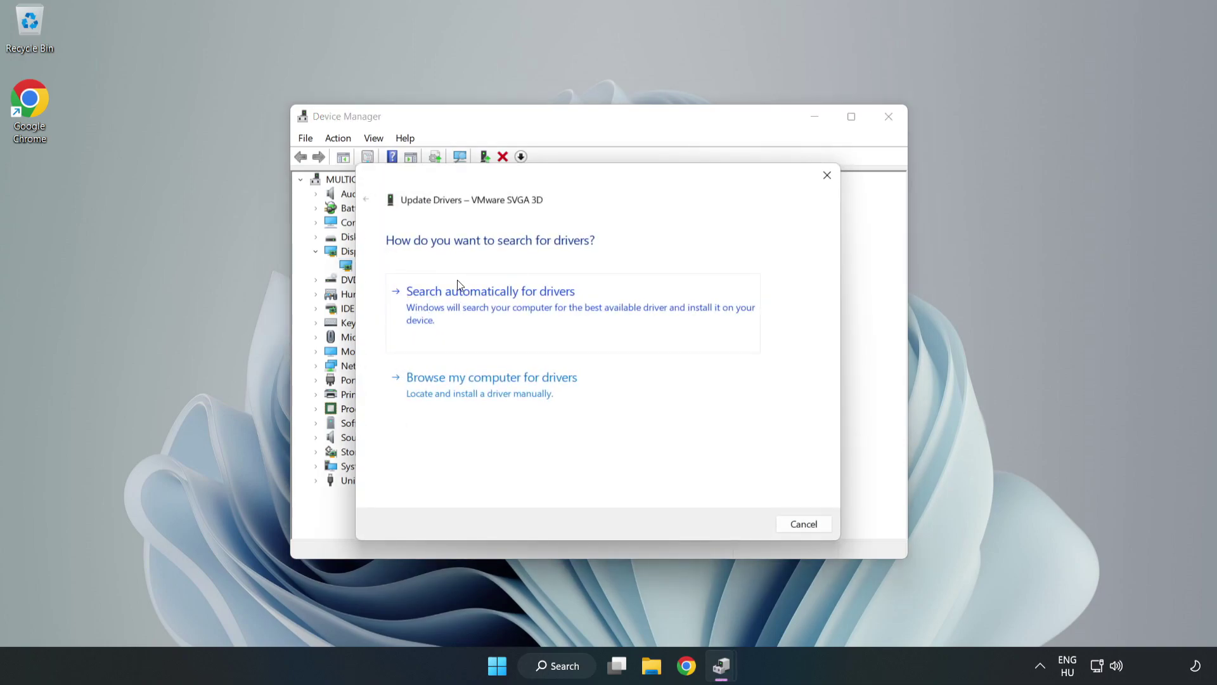
pyautogui.moveTo(495, 178); pyautogui.dragTo(505, 157)
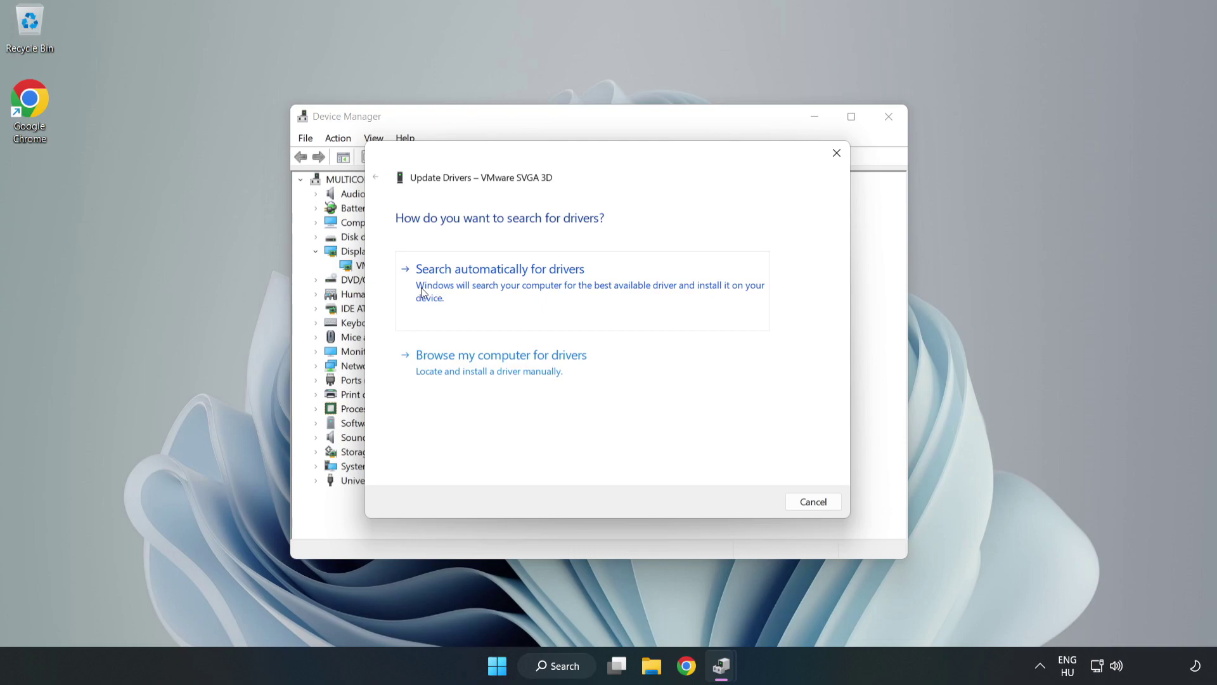
pyautogui.click(503, 287)
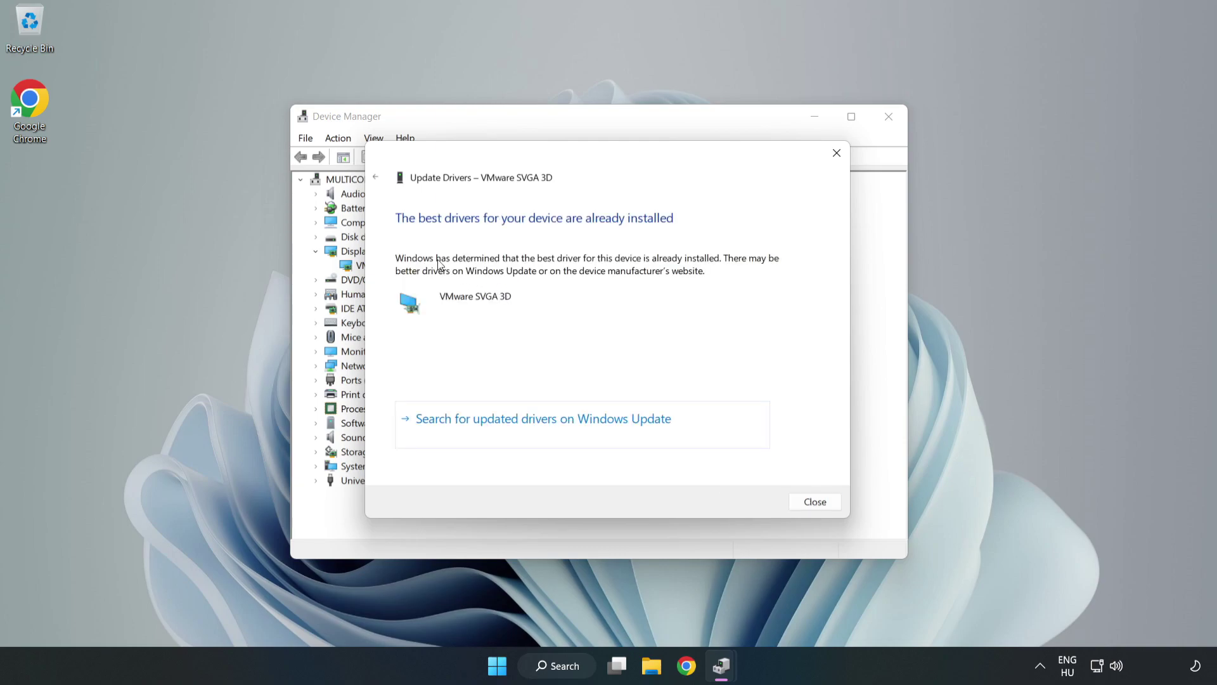
pyautogui.click(818, 503)
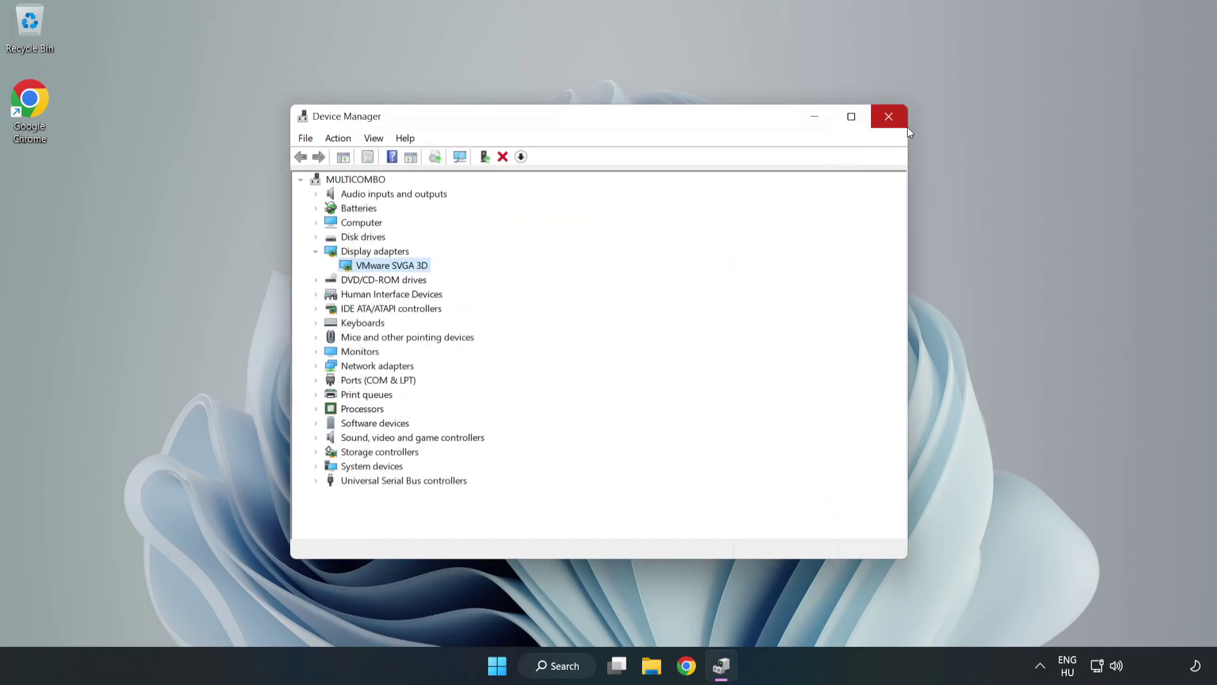
# Step: Close Device Manager and search Windows for 'game mode'
pyautogui.click(889, 118)
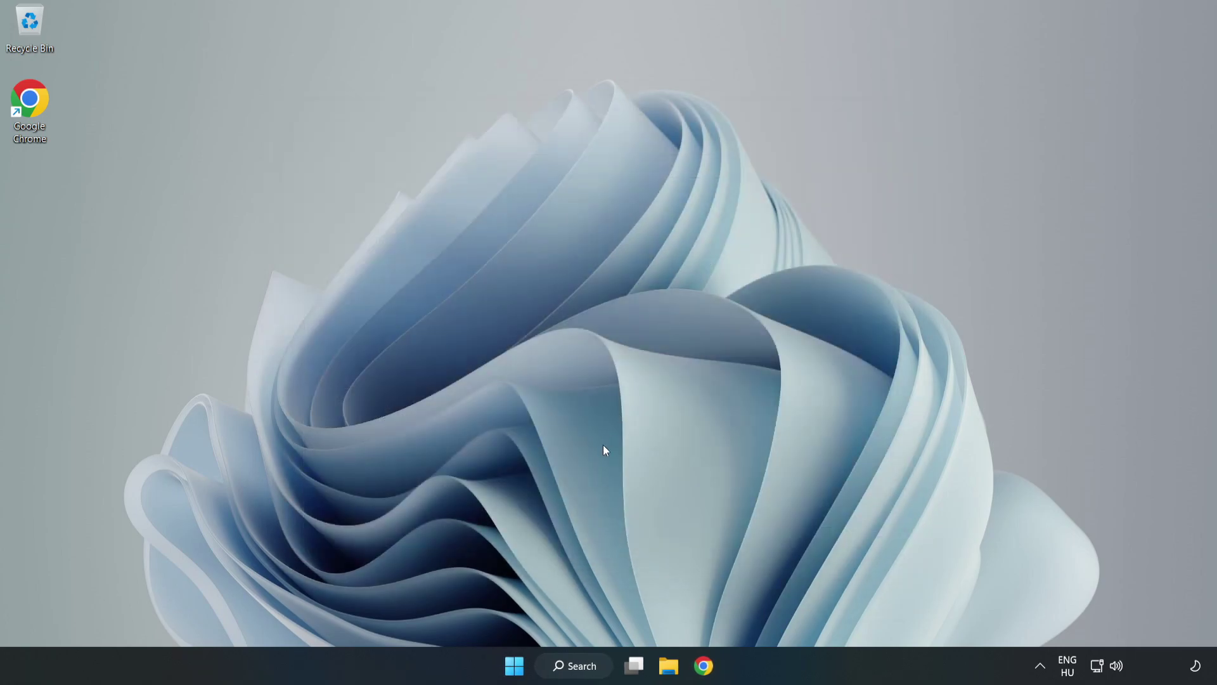
pyautogui.click(590, 667)
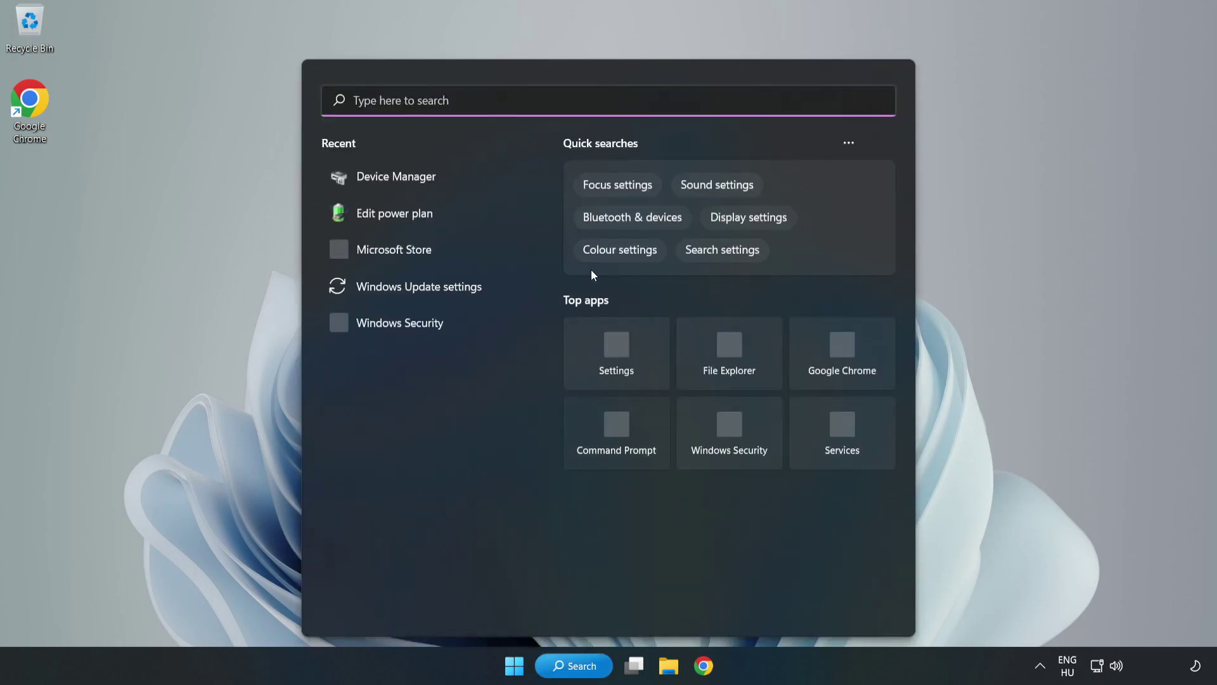
pyautogui.write('game mode')
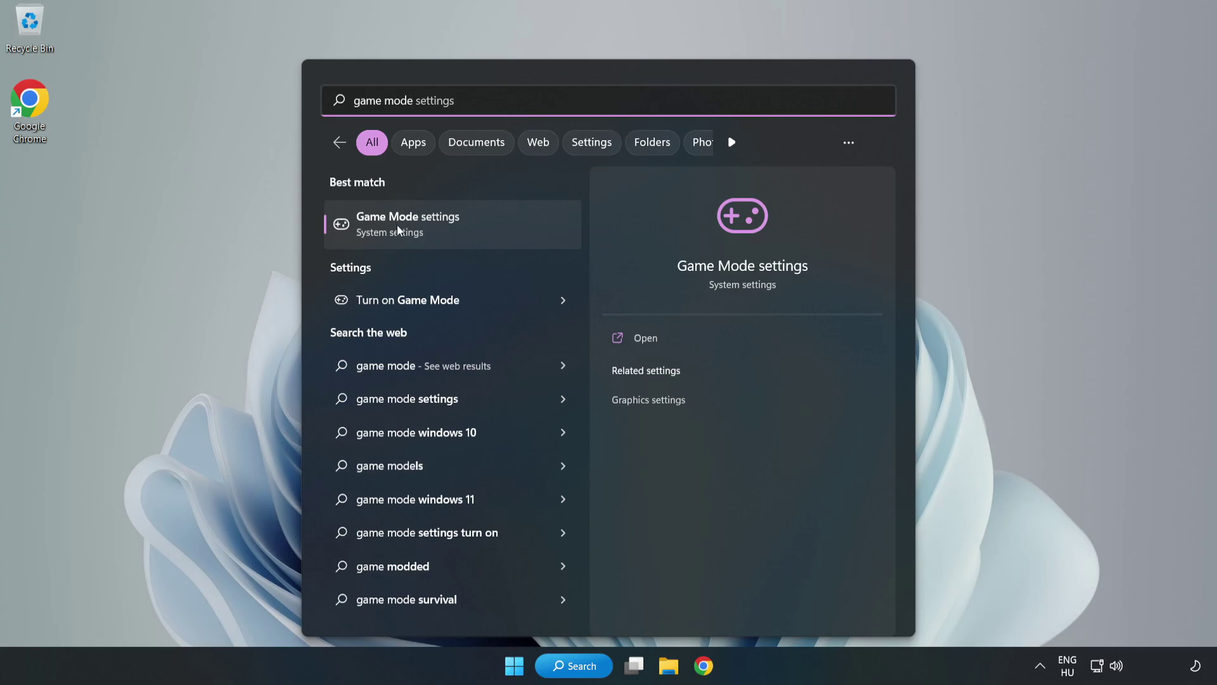
# Step: Turn Off the Xbox Game Bar controller-button shortcut in Gaming settings, then close Settings
pyautogui.click(436, 230)
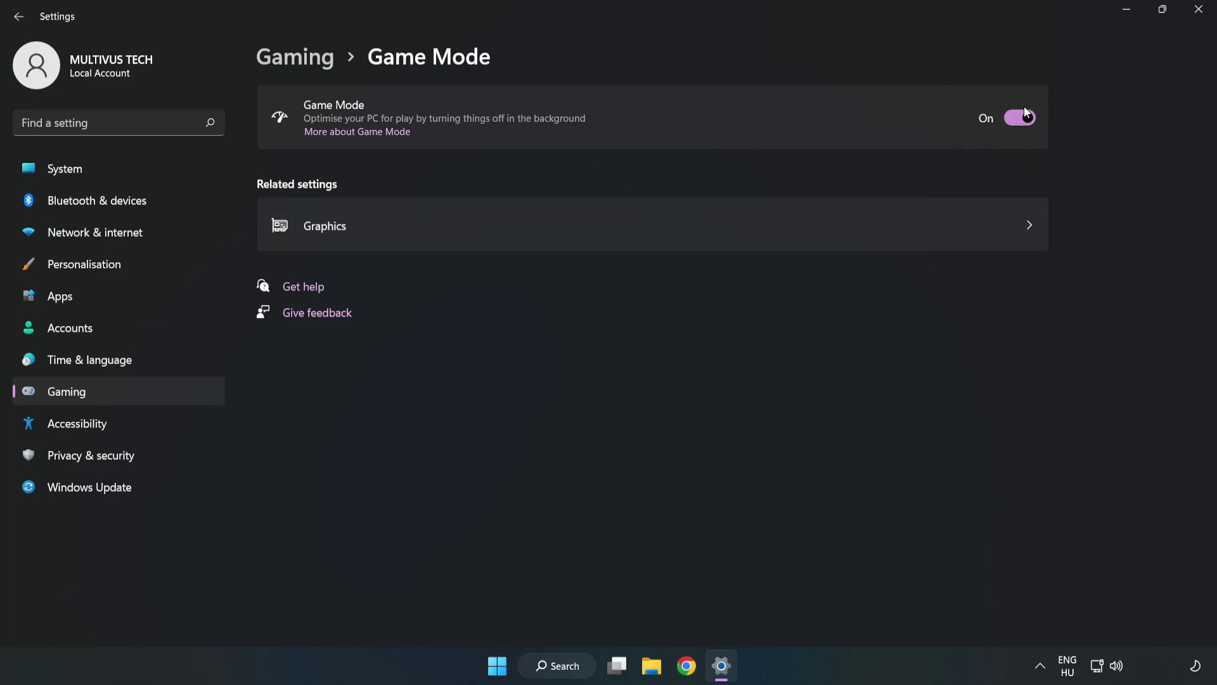
pyautogui.click(310, 64)
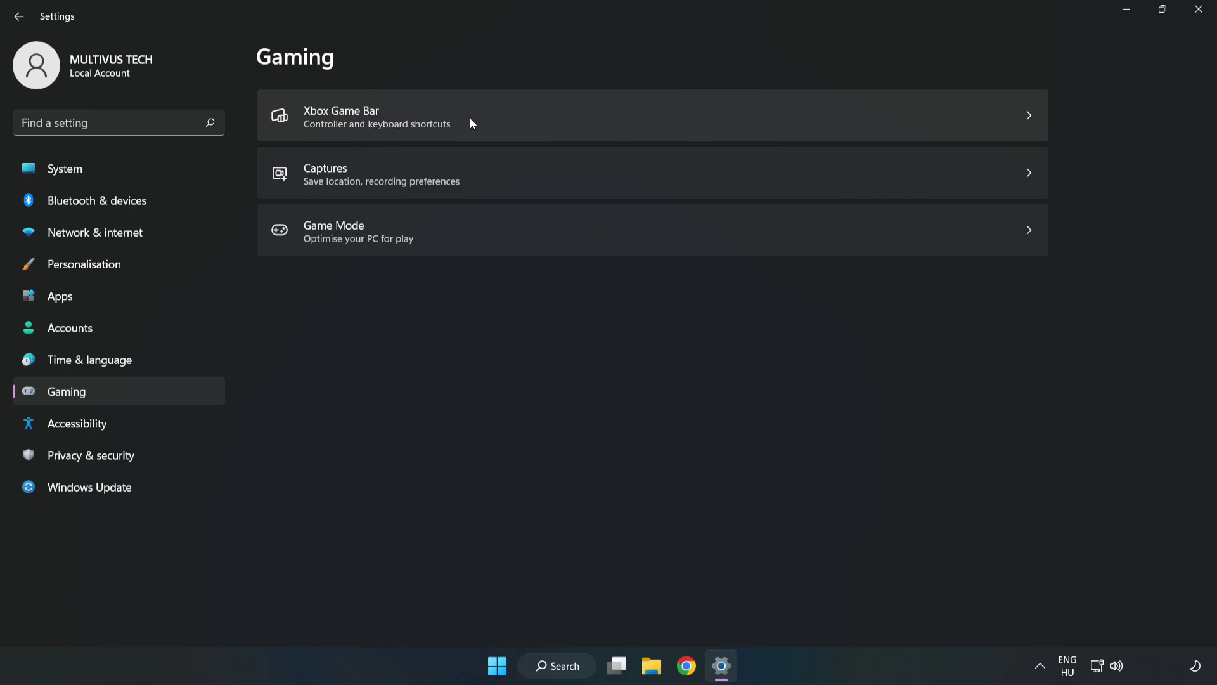
pyautogui.click(516, 115)
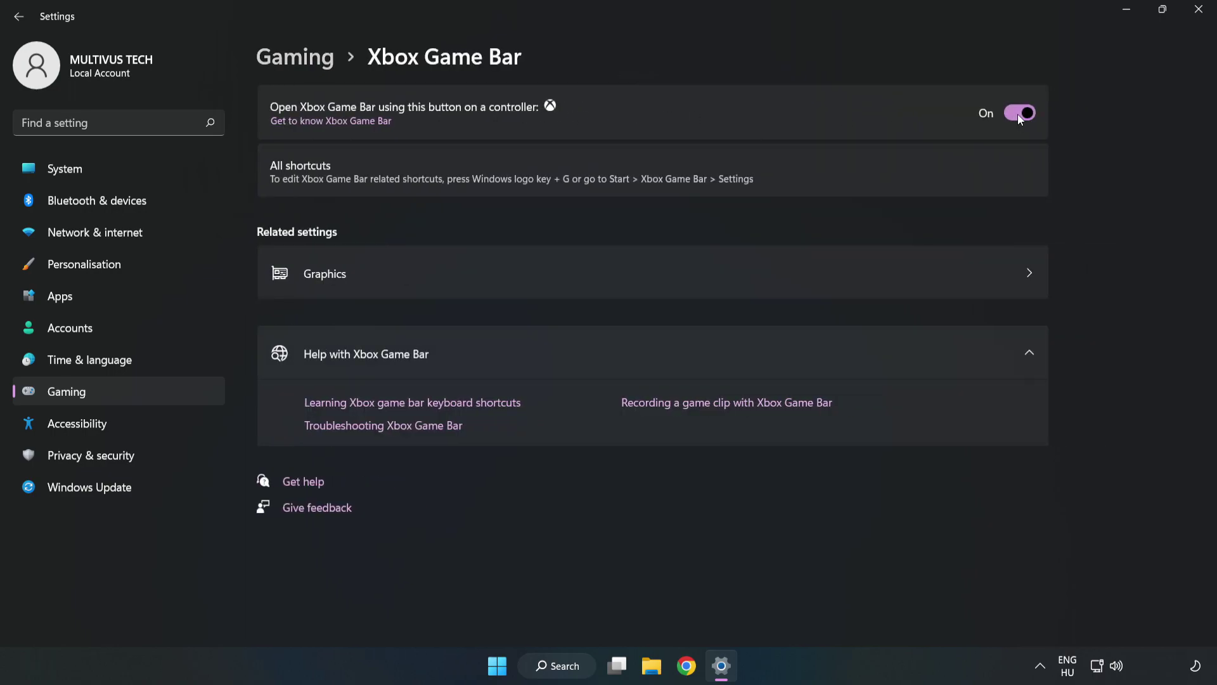
pyautogui.click(1020, 115)
pyautogui.click(1199, 10)
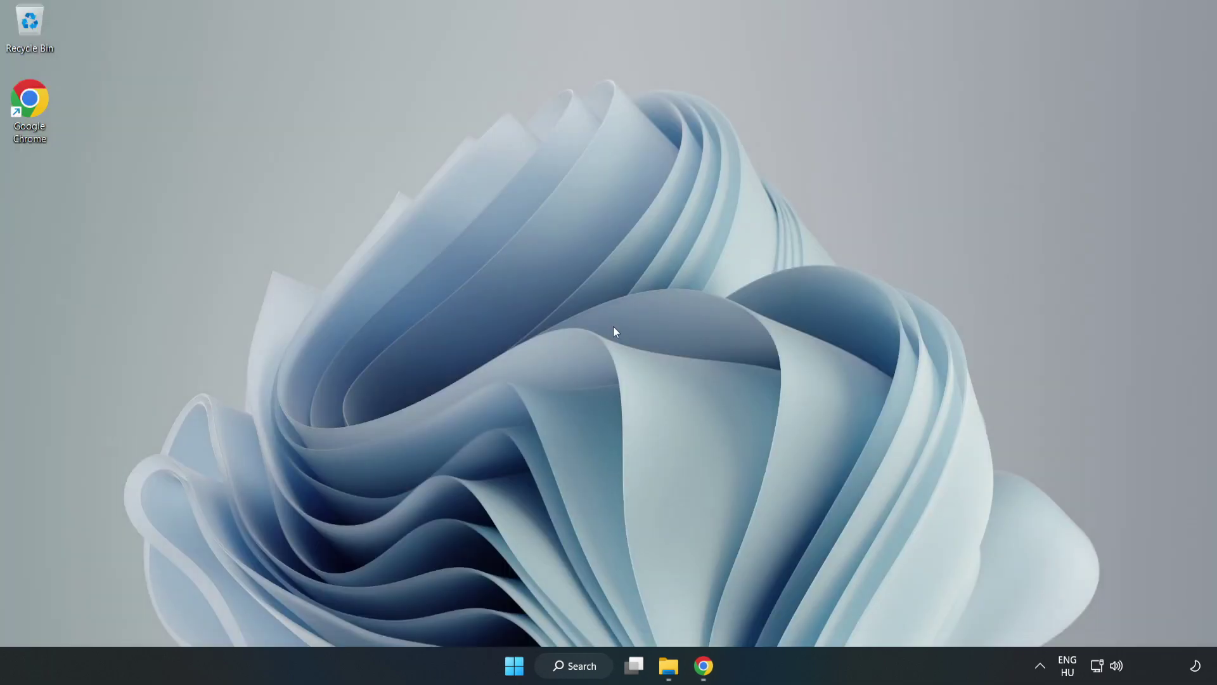
# Step: End the Google Chrome (8) processes on Task Manager's Processes tab
pyautogui.rightClick(518, 673)
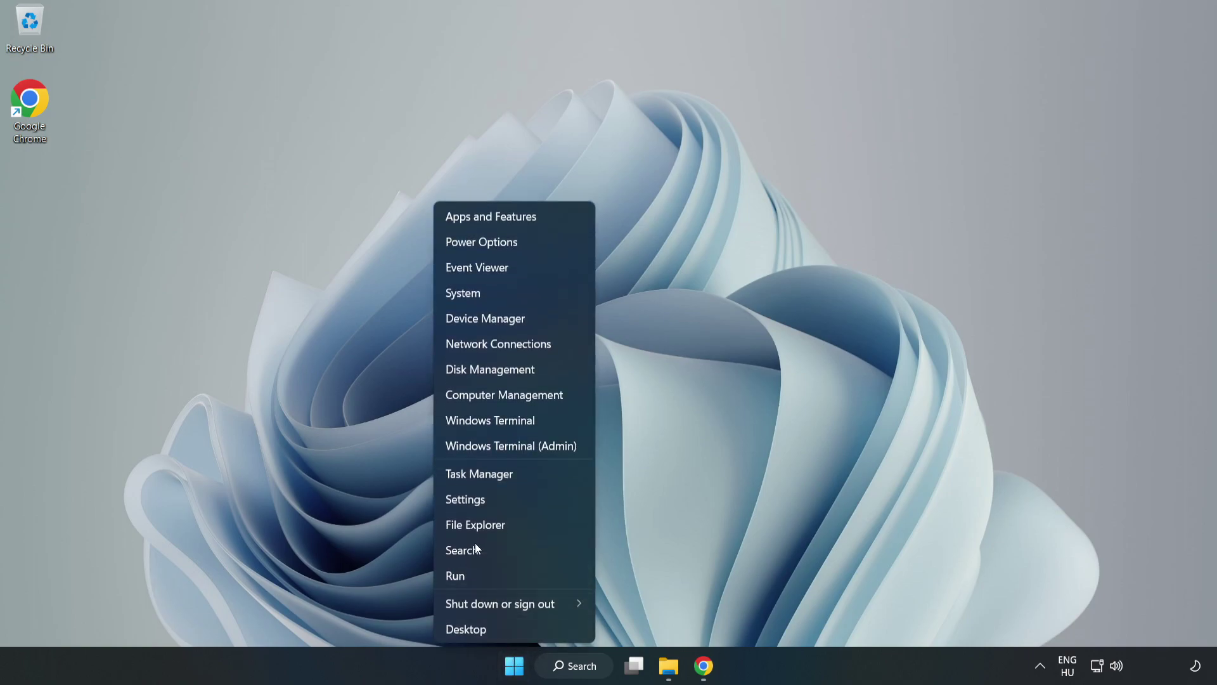
pyautogui.click(532, 475)
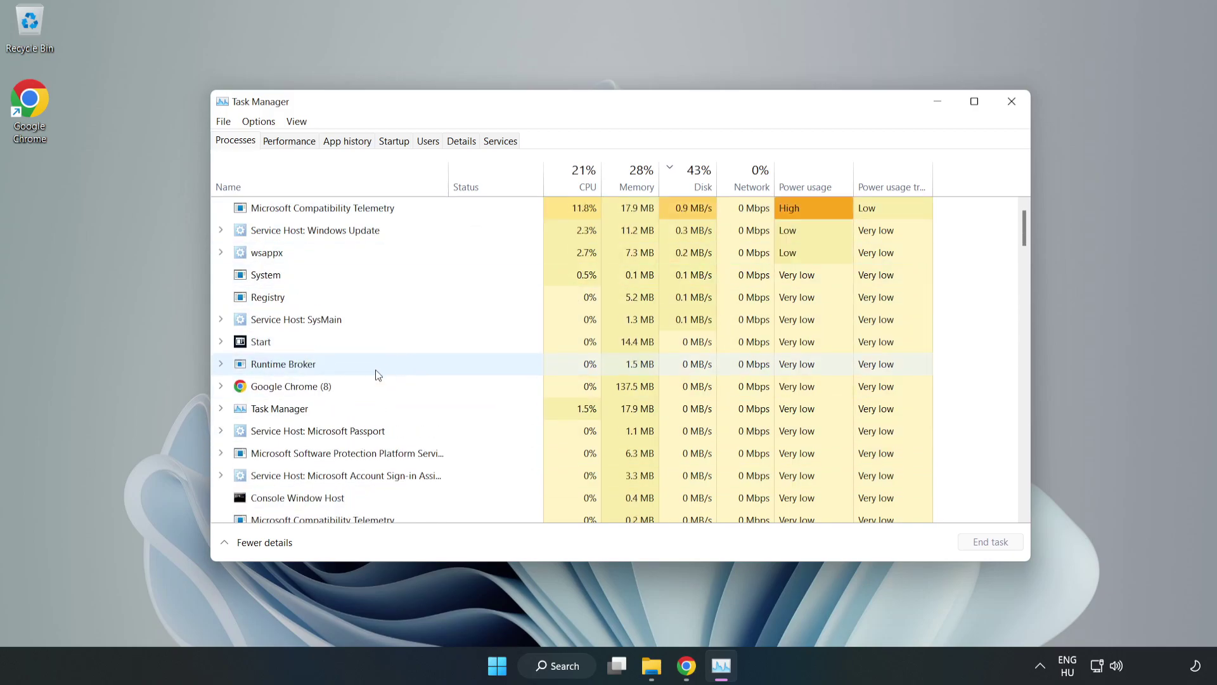
pyautogui.click(330, 388)
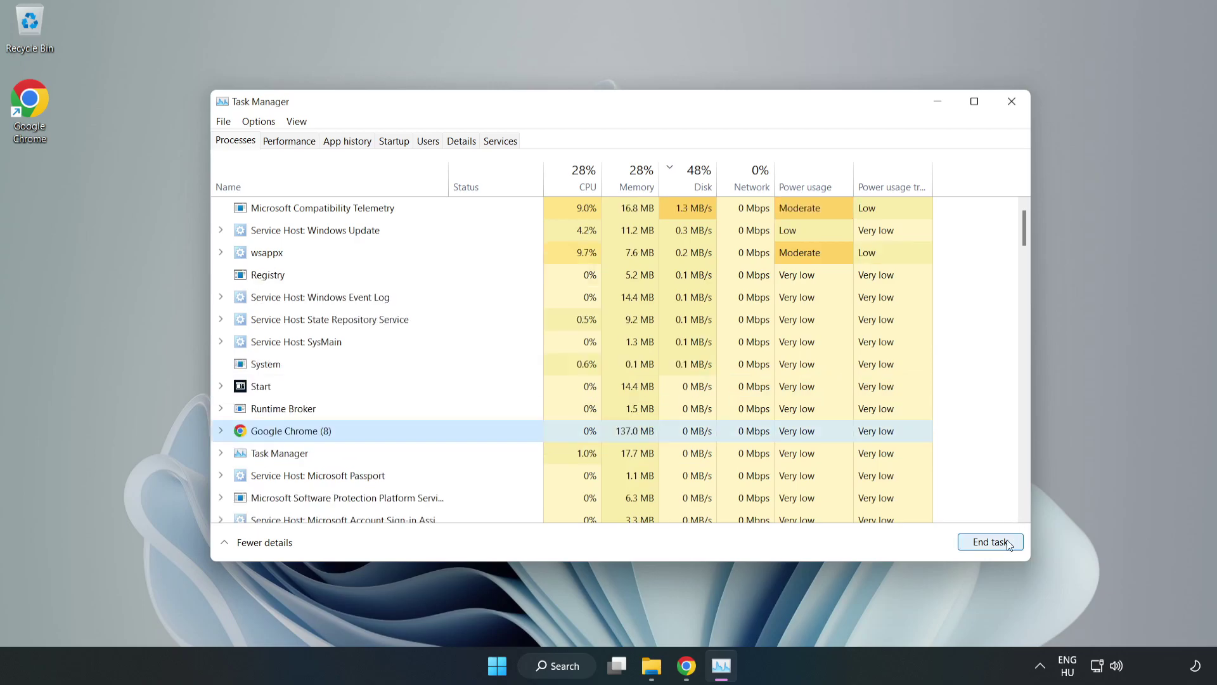
pyautogui.click(985, 542)
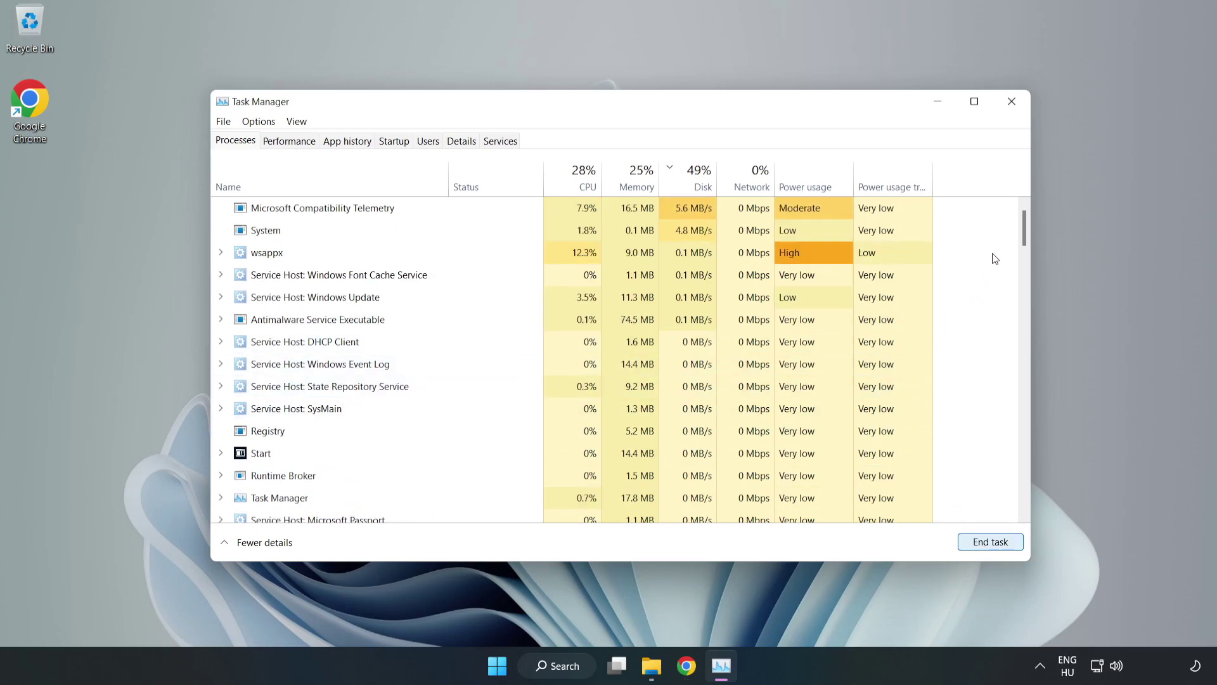
pyautogui.moveTo(1029, 231); pyautogui.dragTo(984, 213)
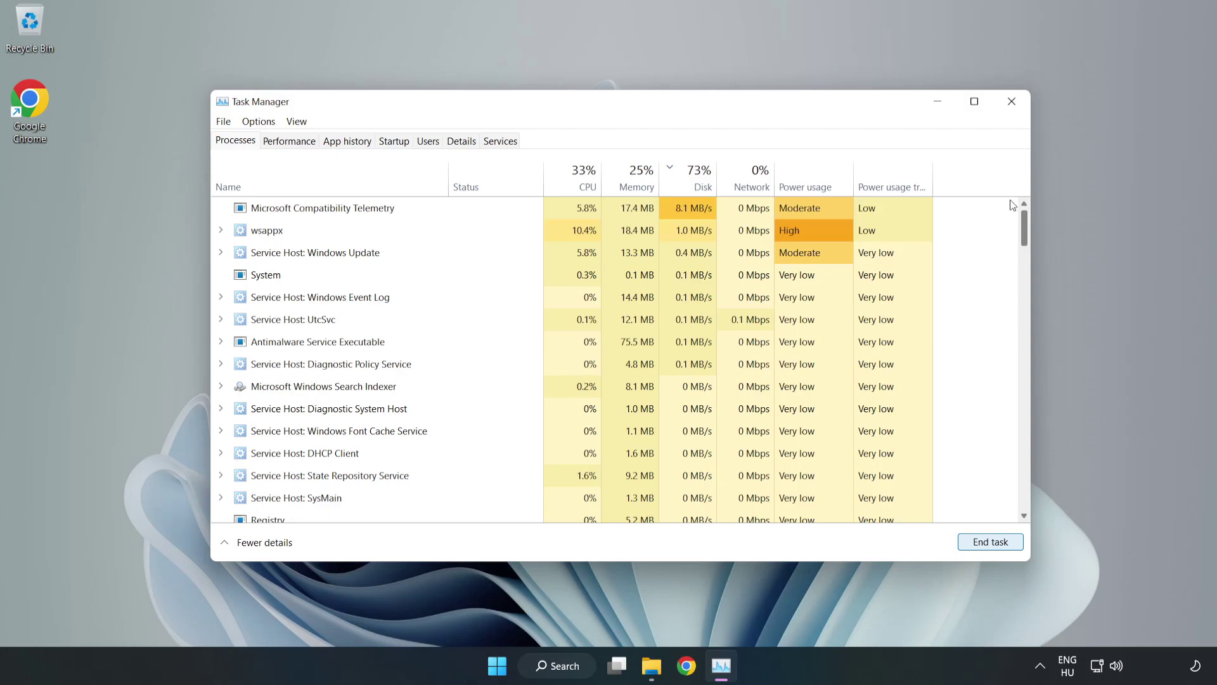
# Step: Disable Cortana, Phone Link, Terminal and Xbox App Services as startup apps, then close Task Manager
pyautogui.click(393, 141)
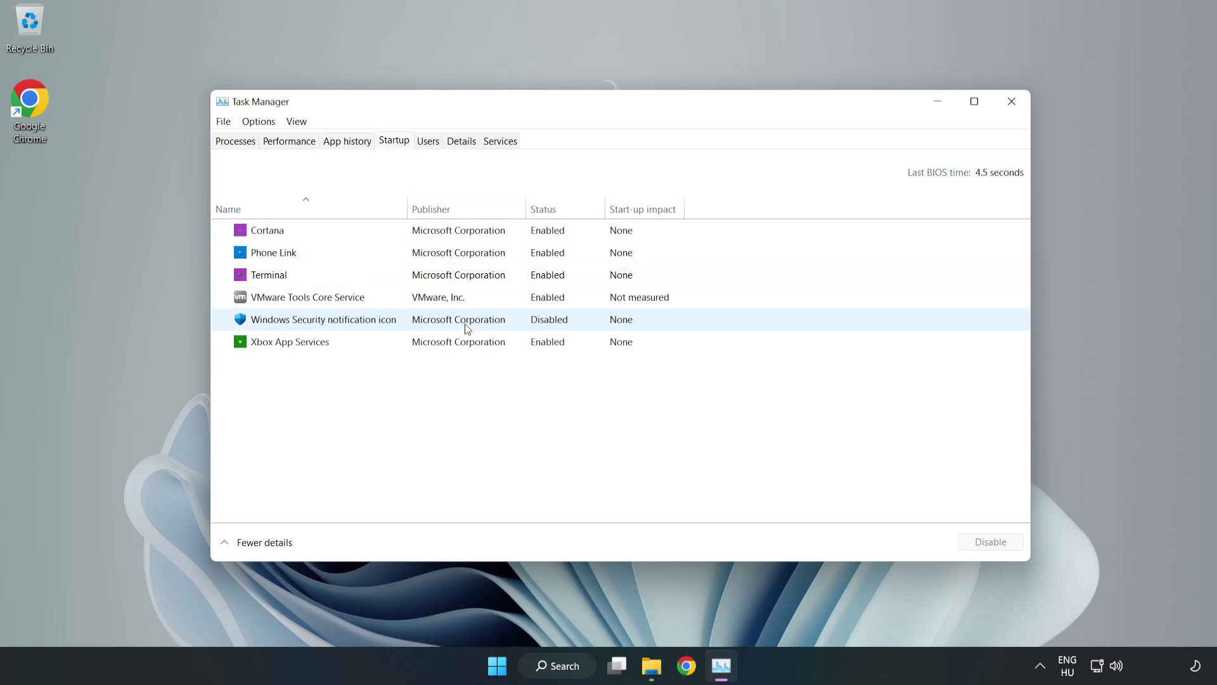
pyautogui.click(459, 231)
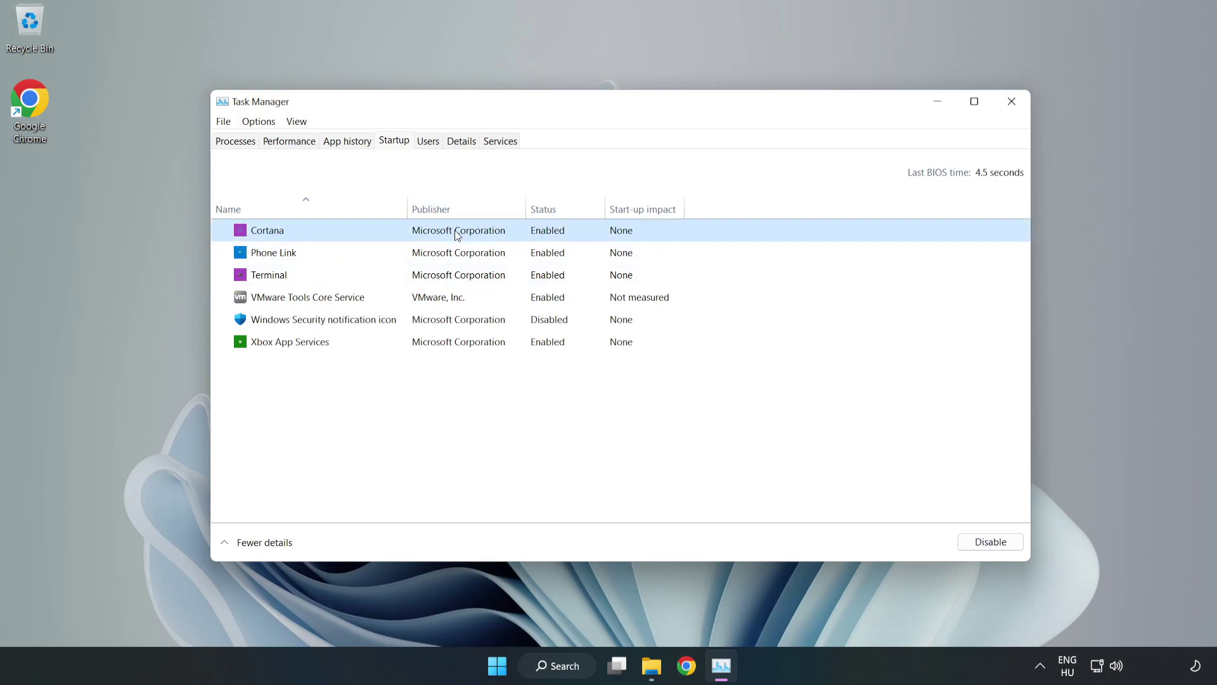
pyautogui.click(980, 551)
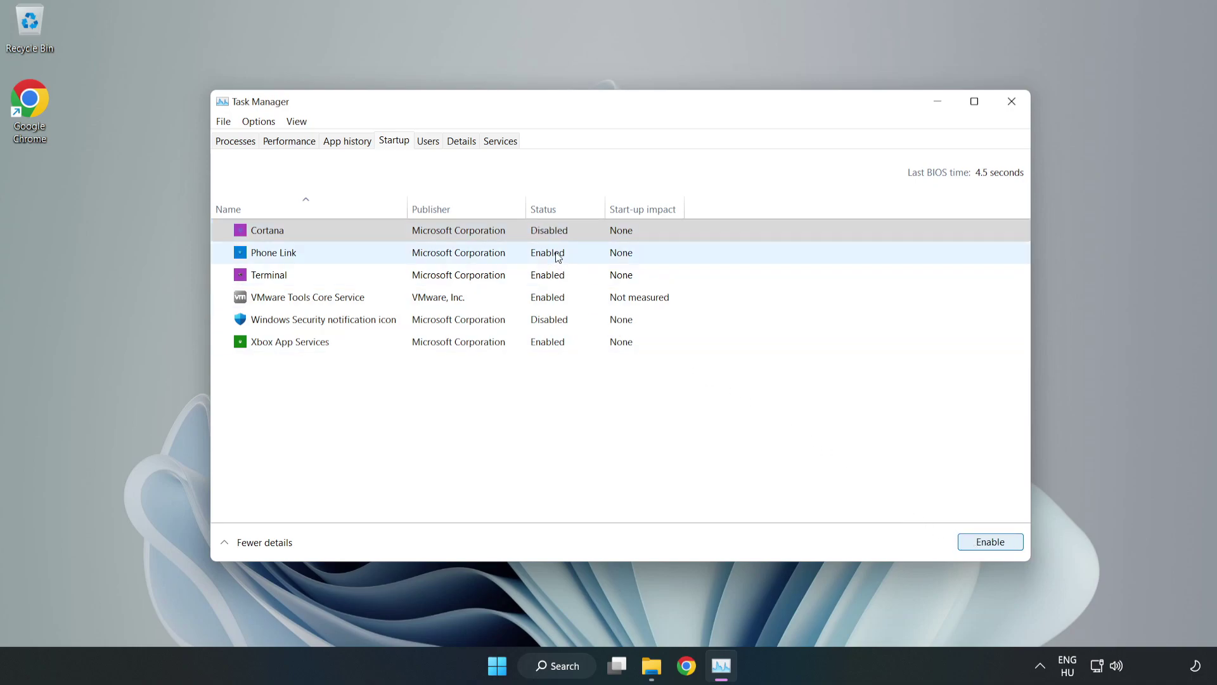
pyautogui.click(556, 255)
pyautogui.click(984, 544)
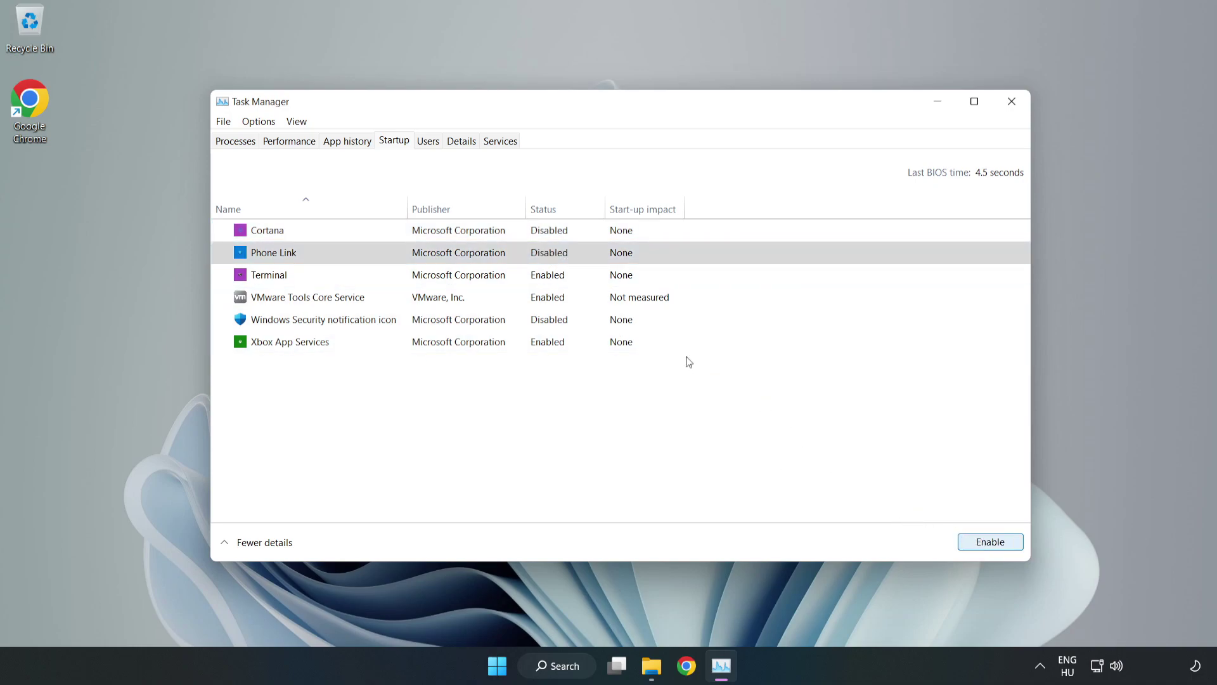
pyautogui.click(561, 279)
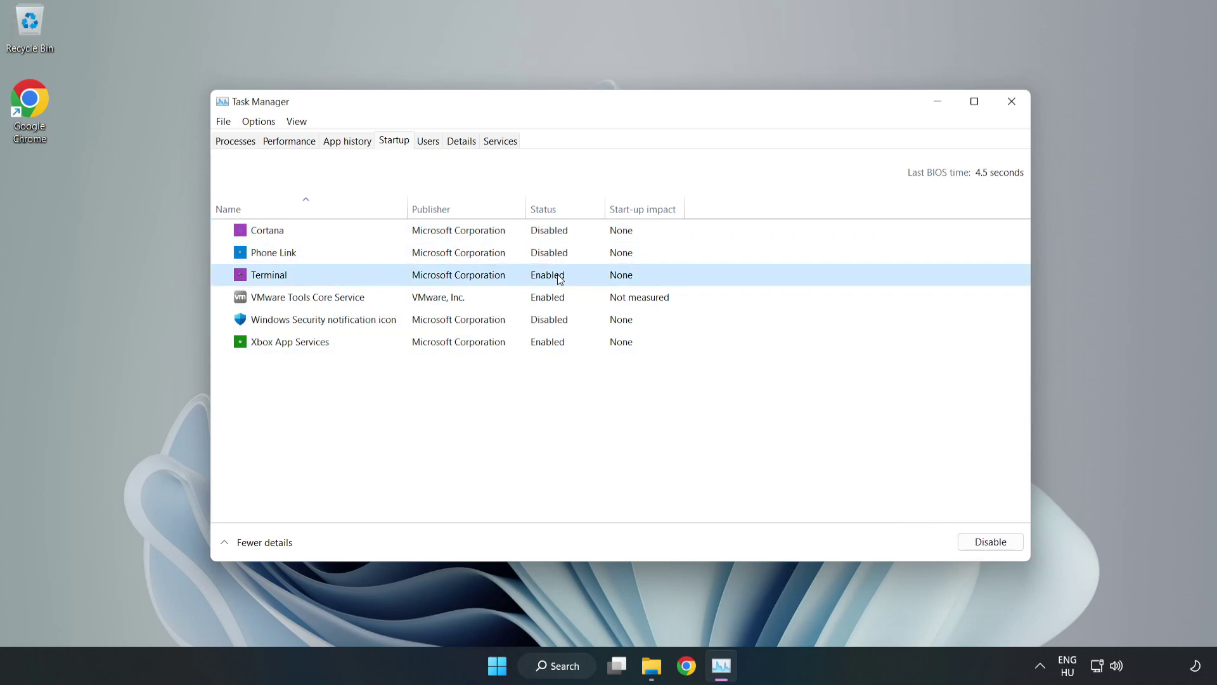
pyautogui.click(996, 547)
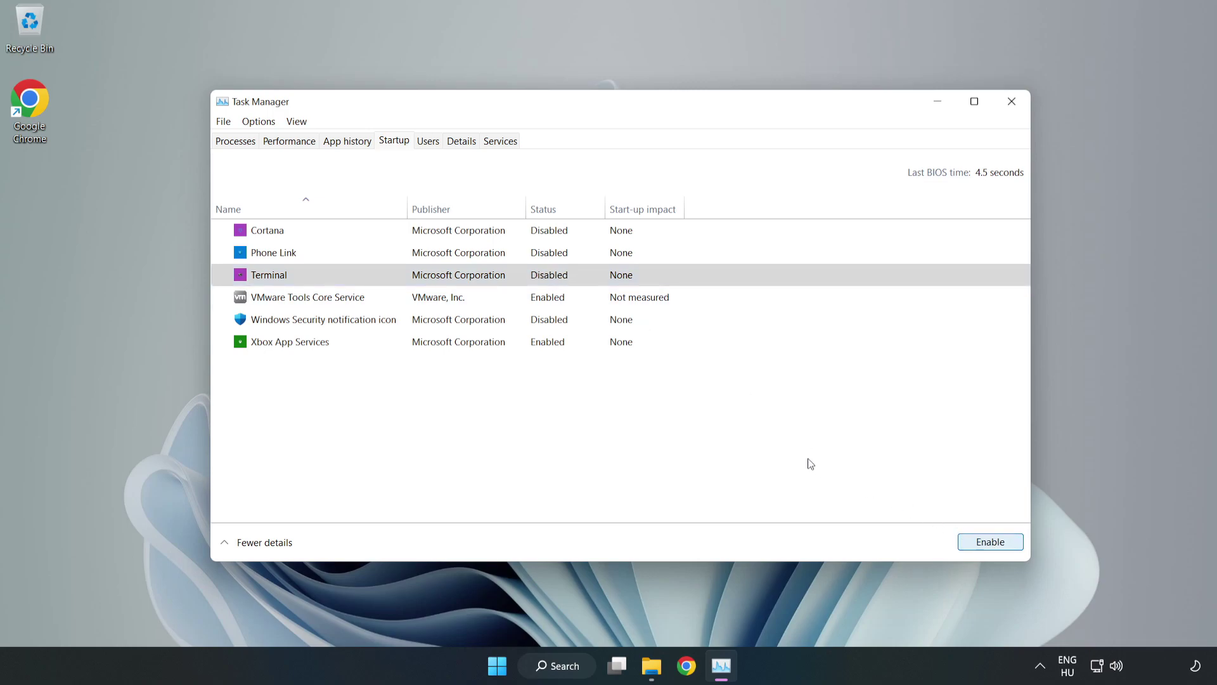
pyautogui.click(418, 343)
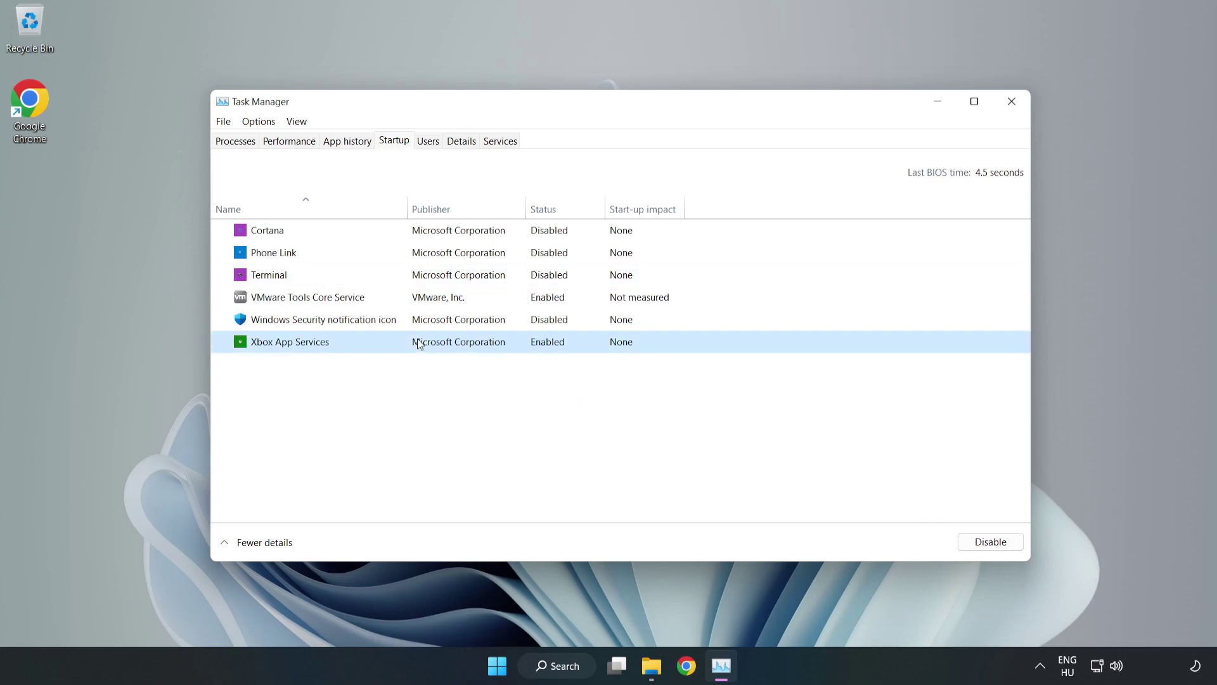
pyautogui.click(968, 546)
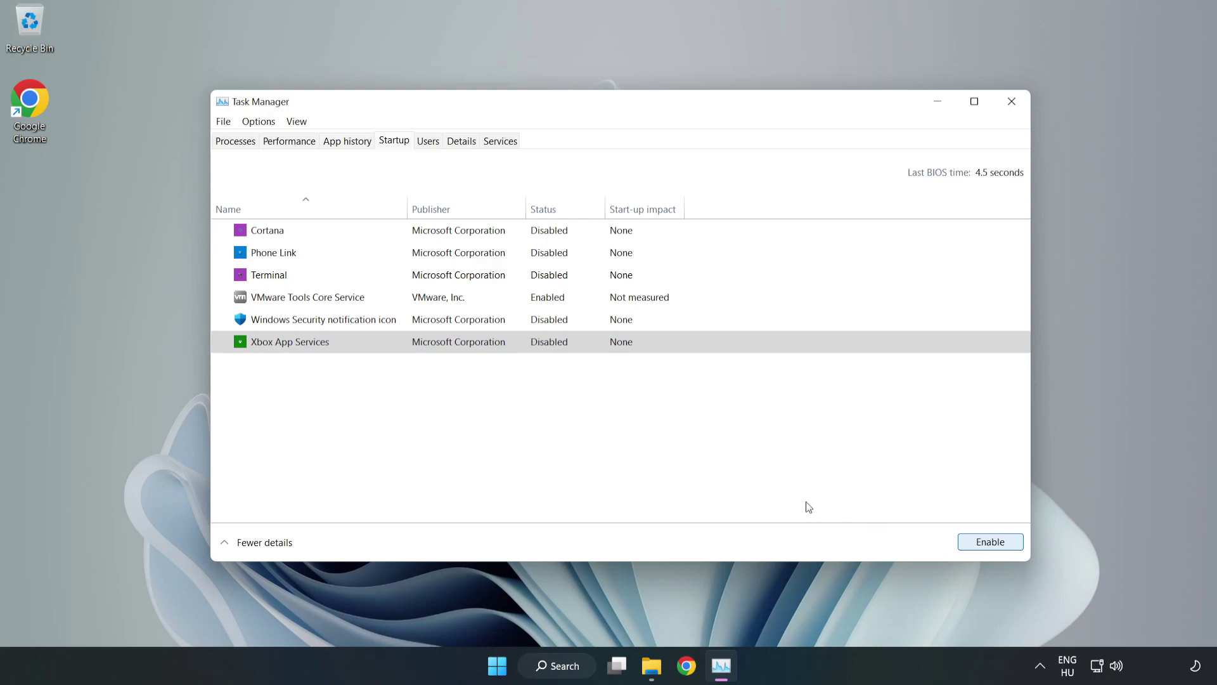
pyautogui.click(1011, 108)
# Step: Close Task Manager and open Windows Update settings by searching 'update'
pyautogui.click(1011, 108)
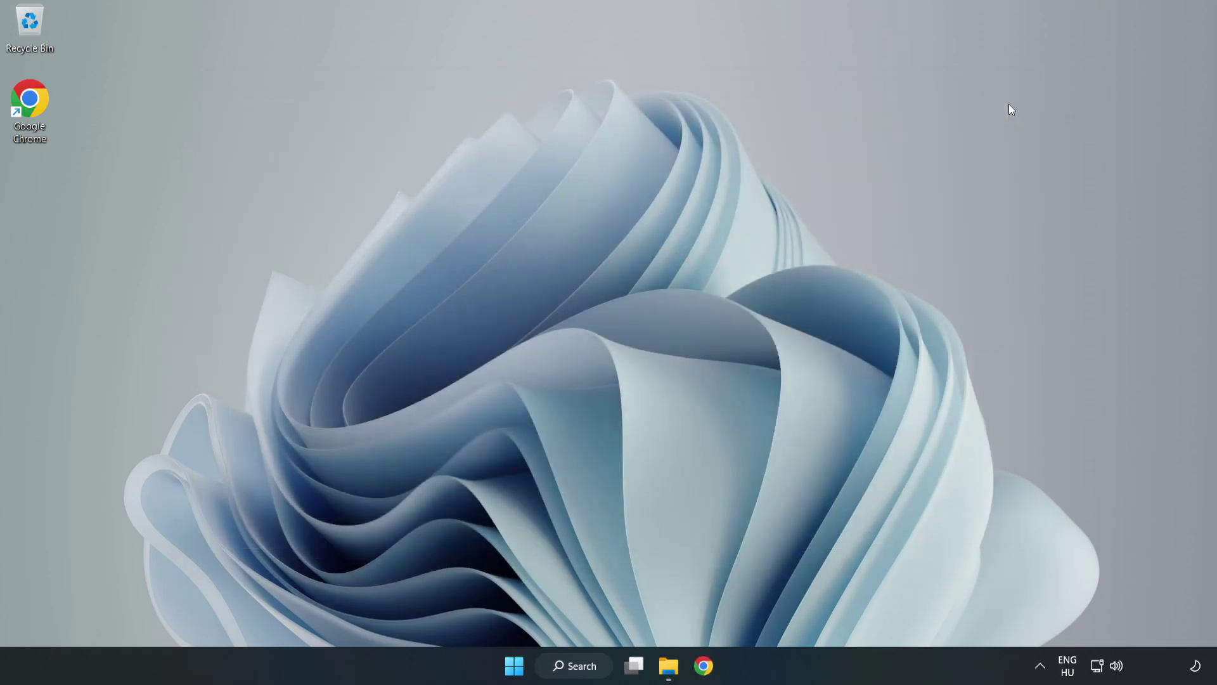
pyautogui.click(583, 671)
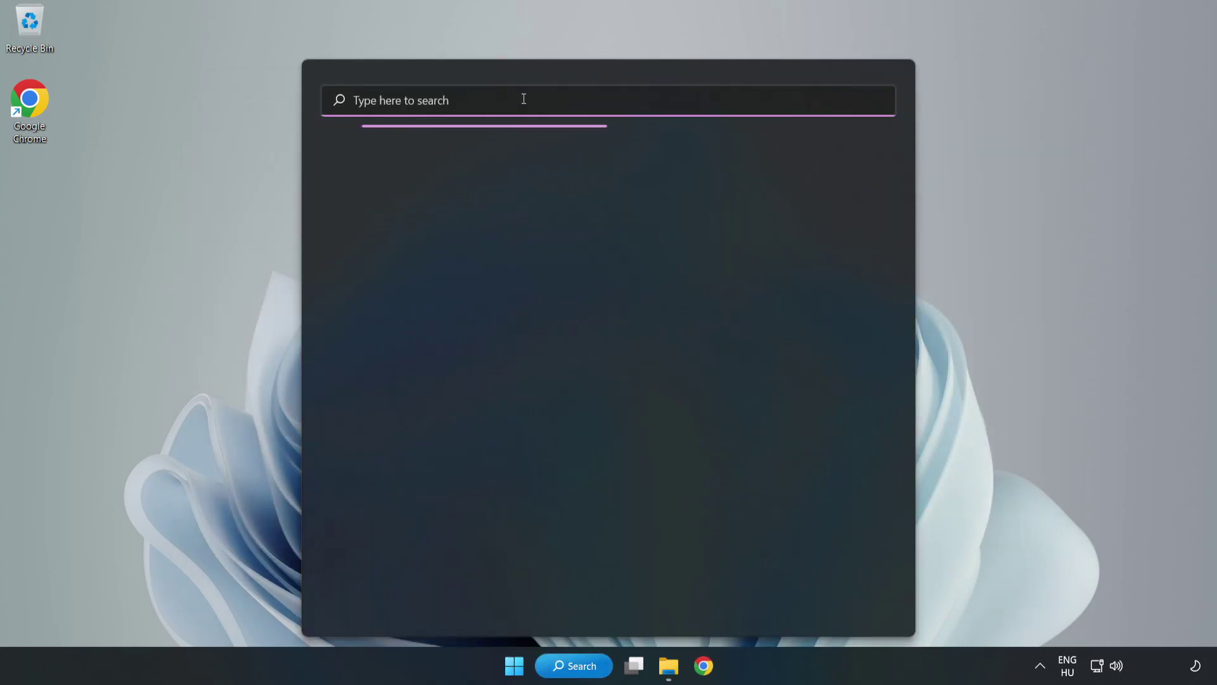
pyautogui.write('update')
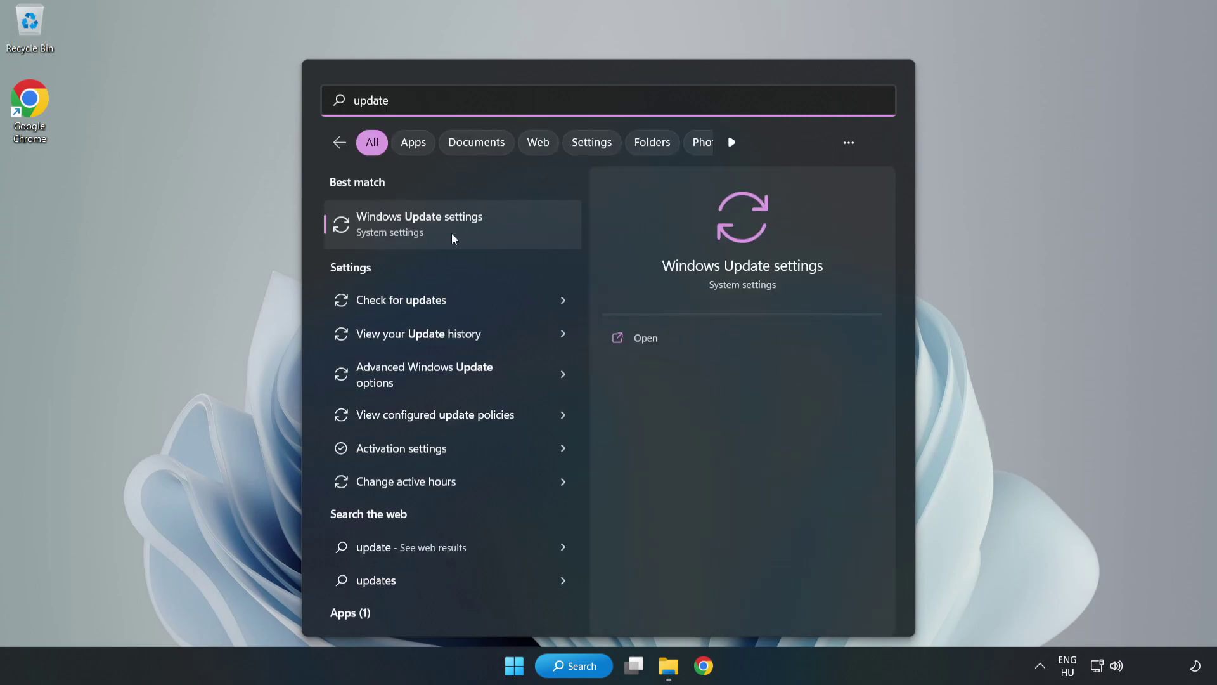
pyautogui.click(496, 236)
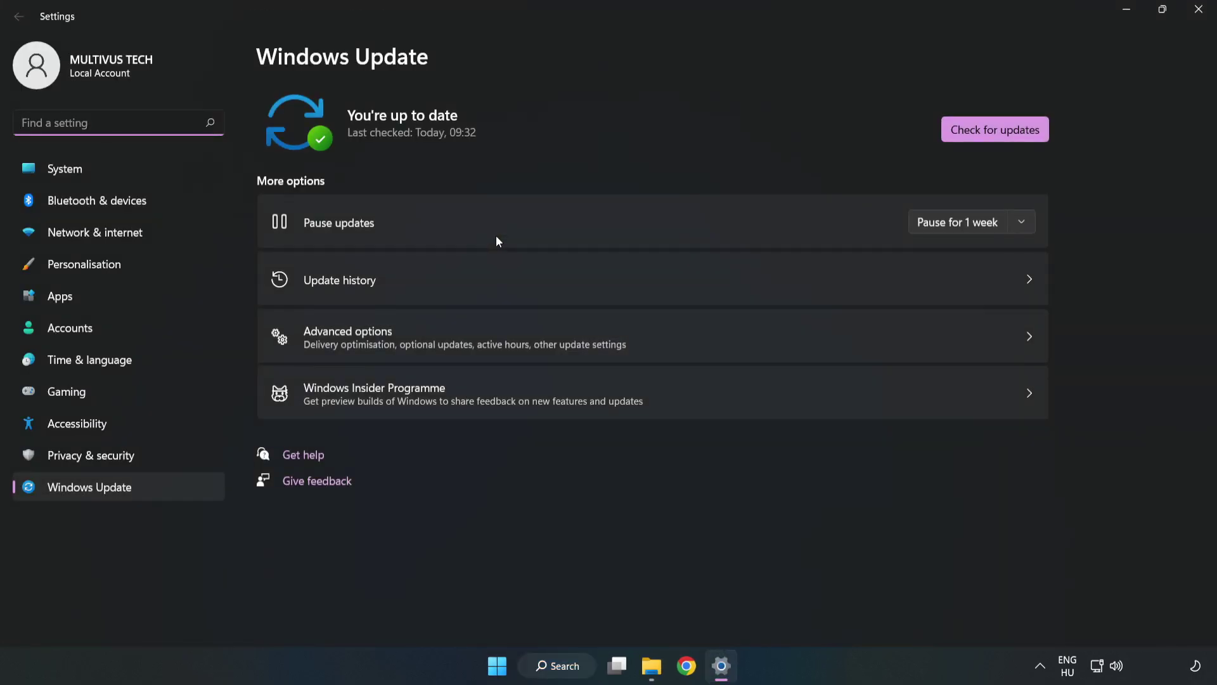
# Step: Run a fresh update check confirming Windows is up to date as of 09:37, then close Settings
pyautogui.click(979, 134)
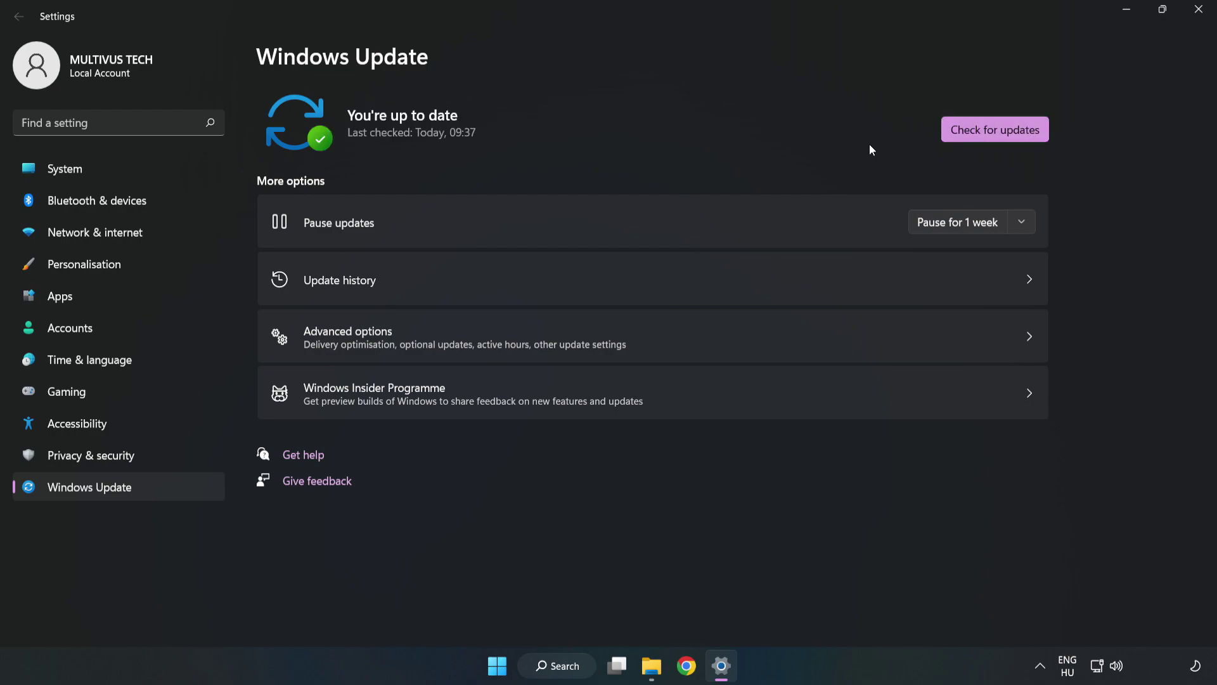
pyautogui.click(1195, 13)
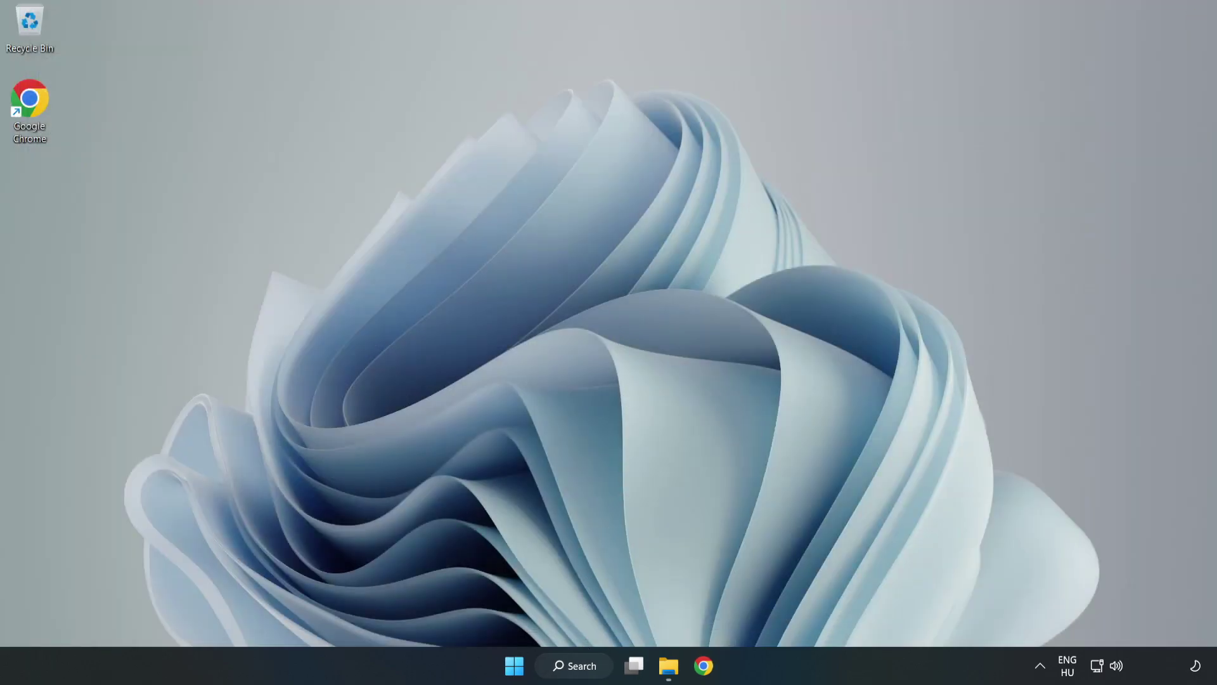
# Step: Search Windows for 'regedit' and launch Registry Editor from the results
pyautogui.click(595, 672)
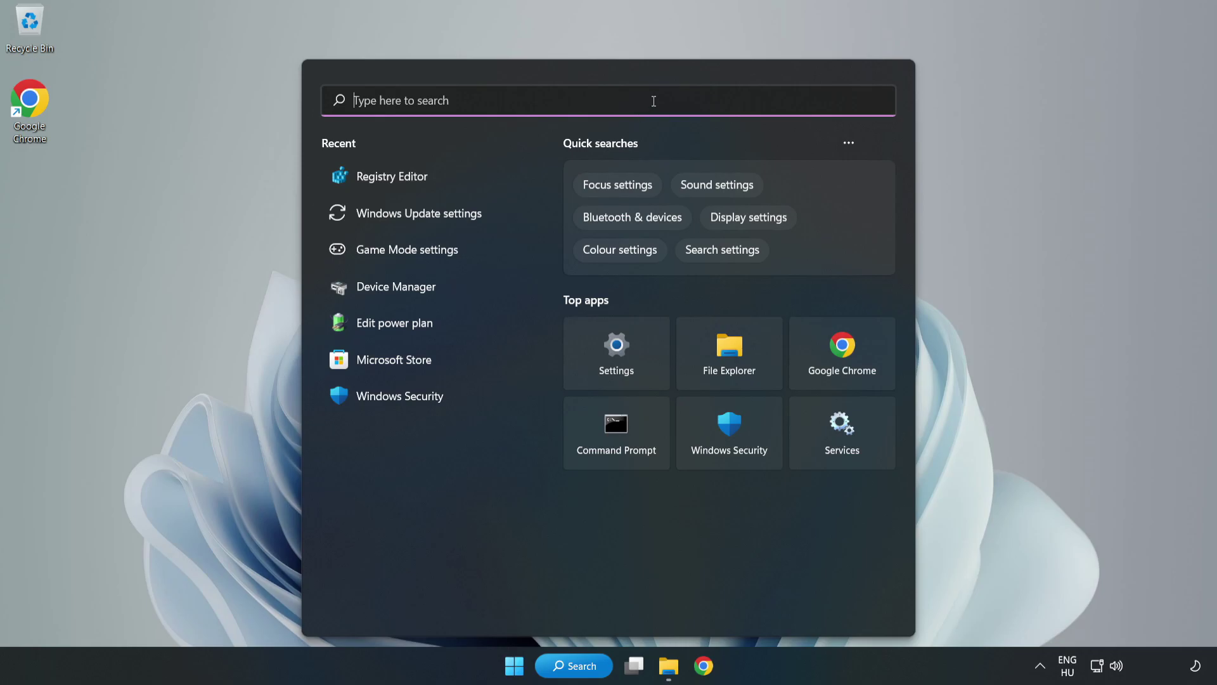
pyautogui.write('regedit')
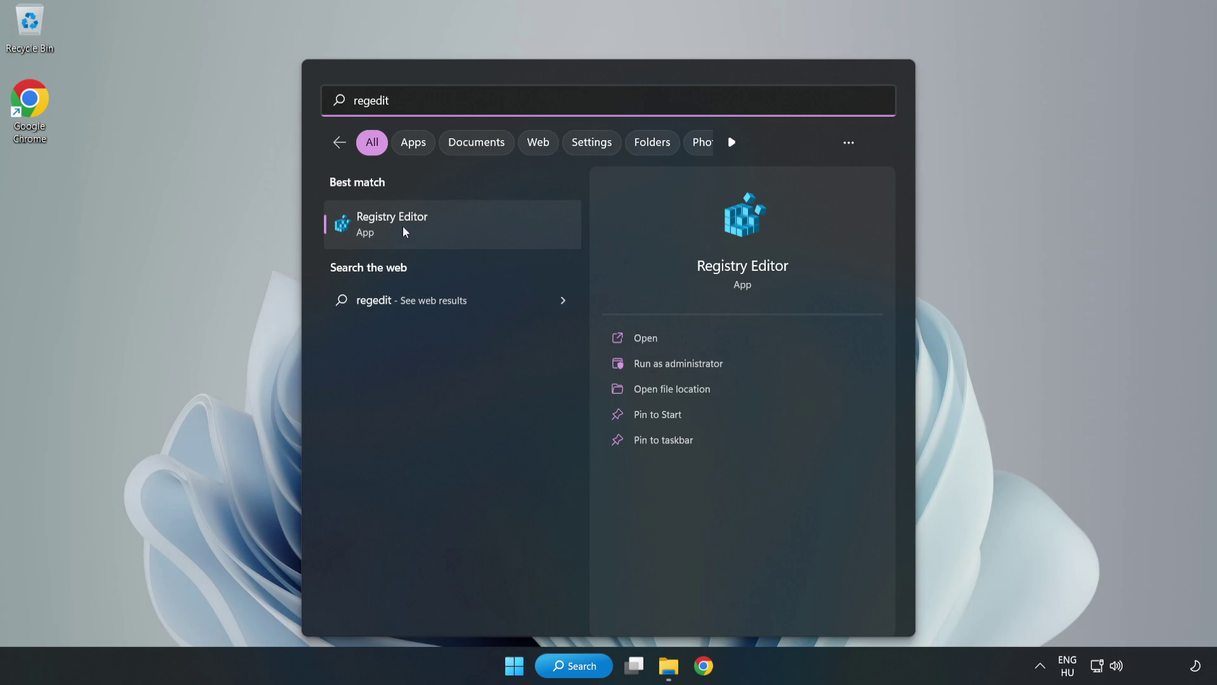
pyautogui.click(465, 227)
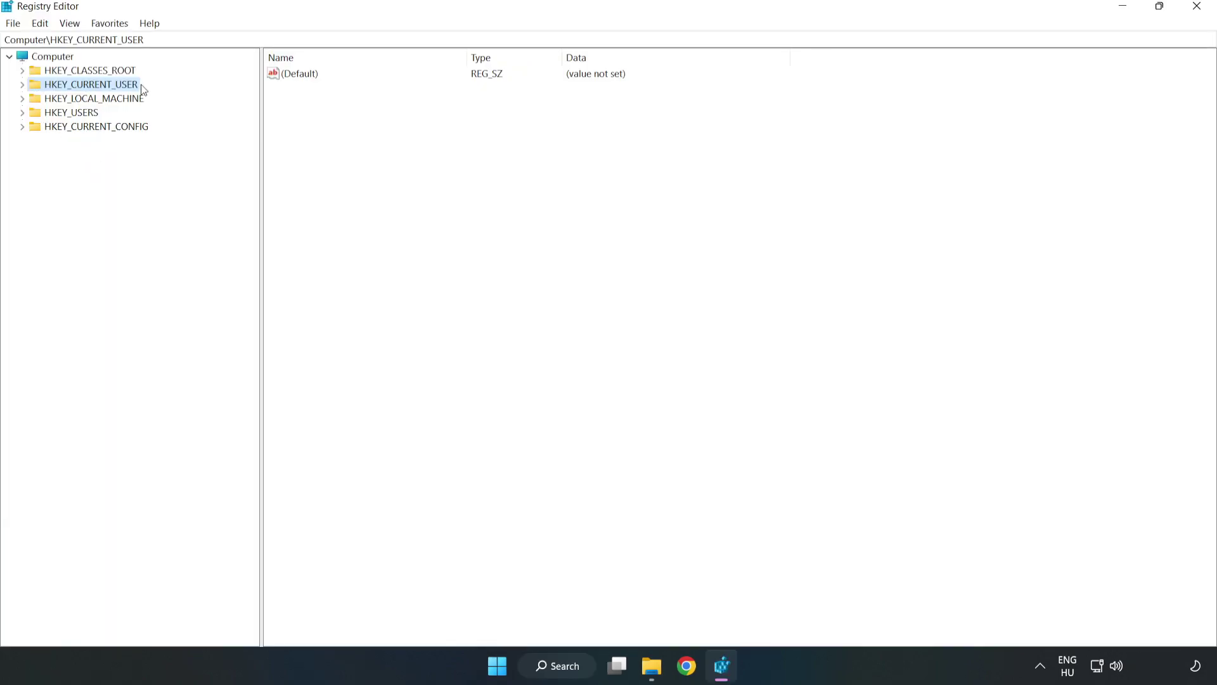
# Step: Navigate to HKEY_CURRENT_USER\System\GameConfigStore and select the GameDVR_Enabled value
pyautogui.click(23, 86)
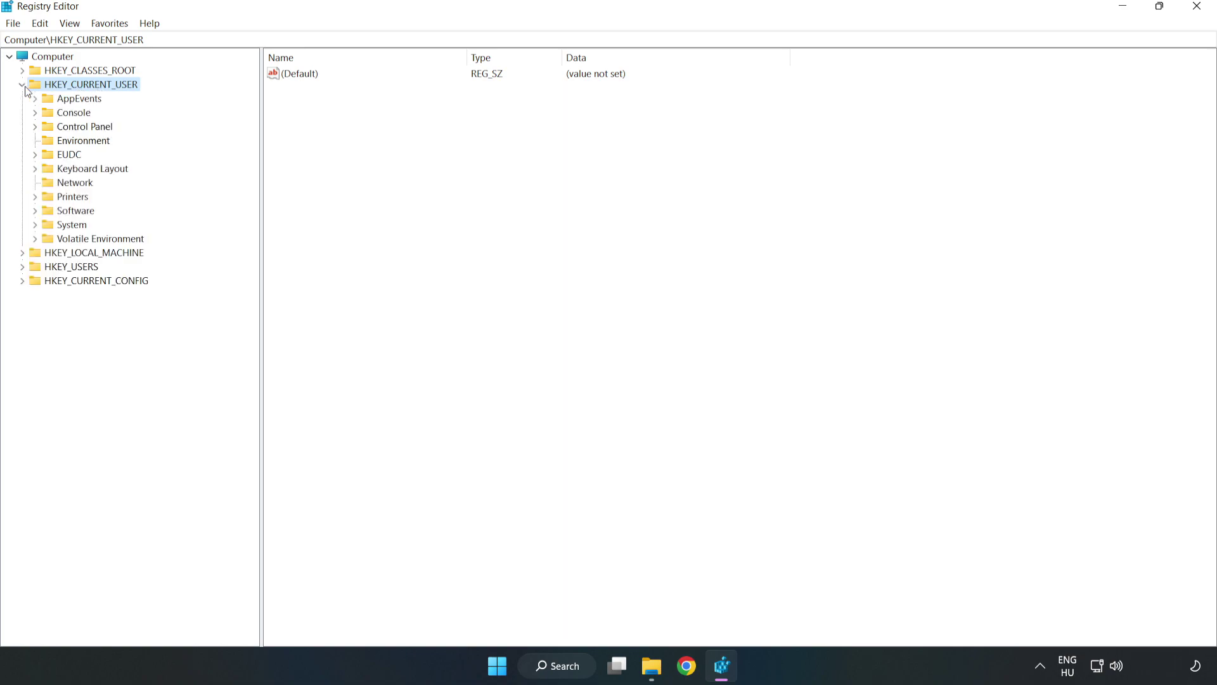
pyautogui.click(35, 225)
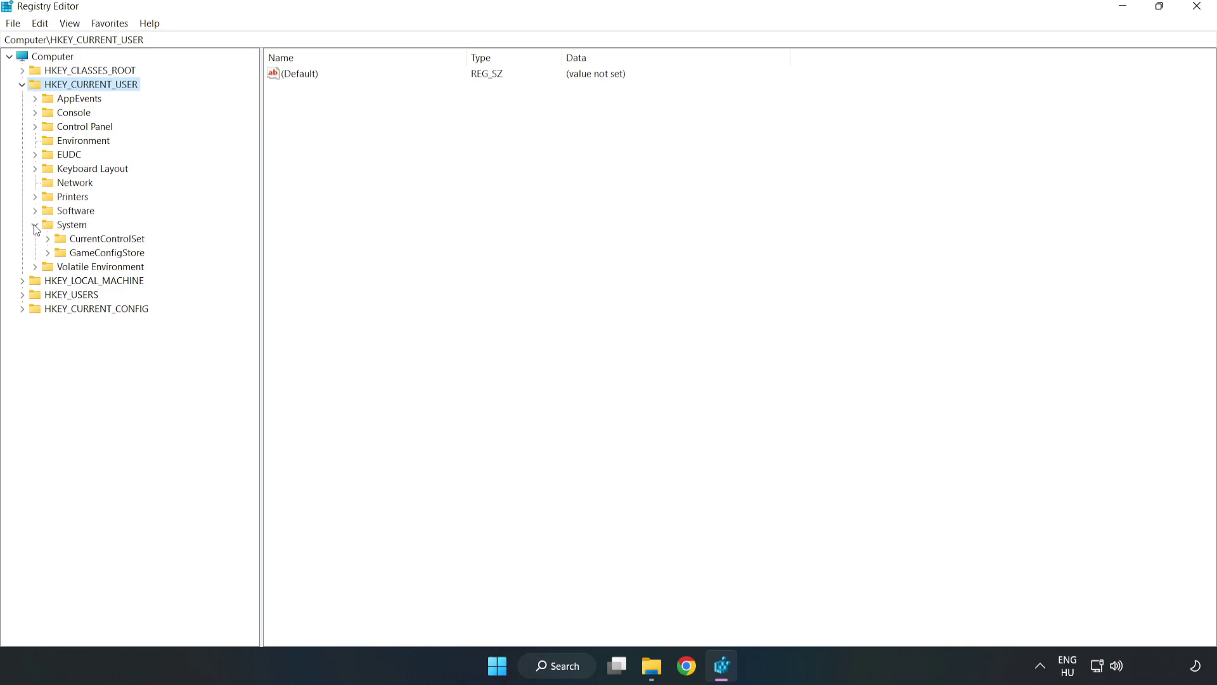
pyautogui.click(102, 257)
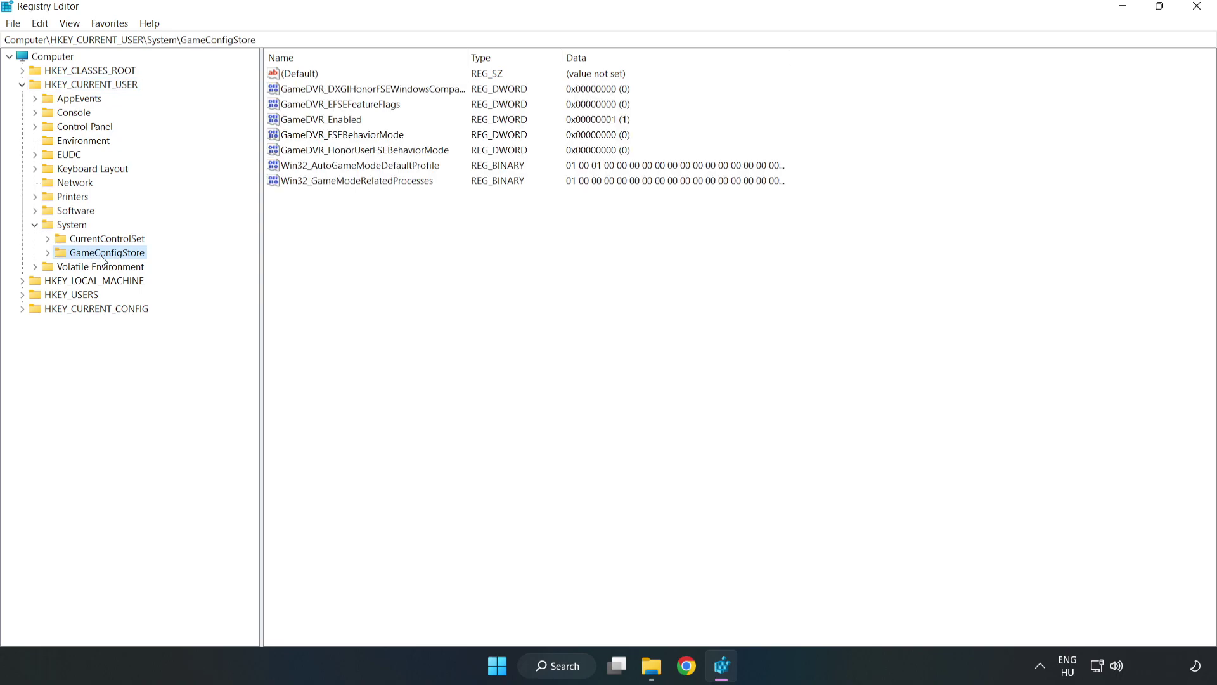
pyautogui.click(299, 122)
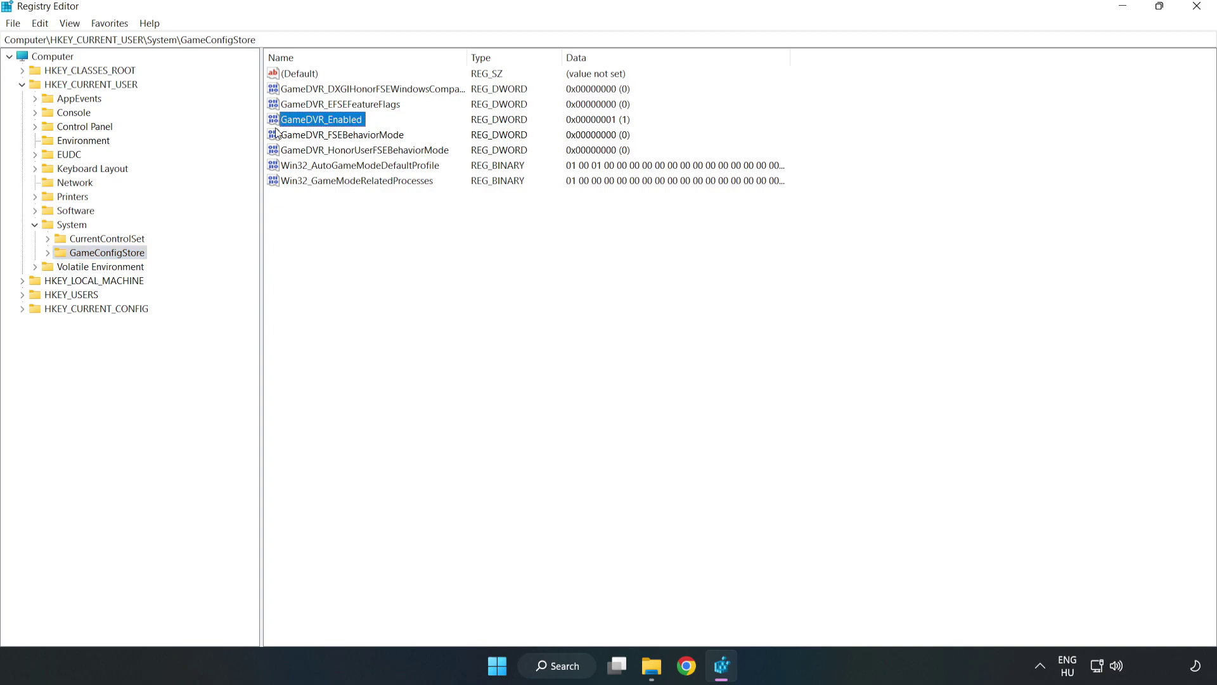
# Step: Change GameDVR_Enabled data from 1 to 0, then collapse HKEY_CURRENT_USER
pyautogui.rightClick(332, 125)
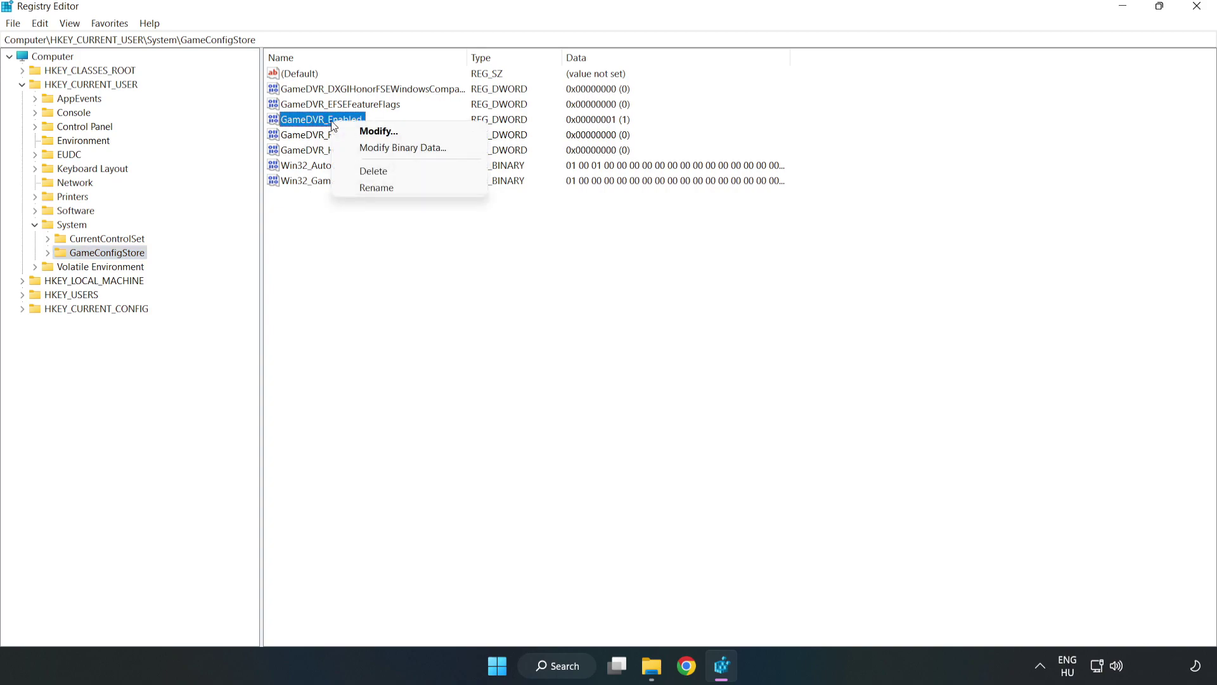
pyautogui.click(387, 132)
pyautogui.moveTo(429, 168); pyautogui.dragTo(682, 257)
pyautogui.click(510, 330)
pyautogui.doubleClick(510, 329)
pyautogui.write('0')
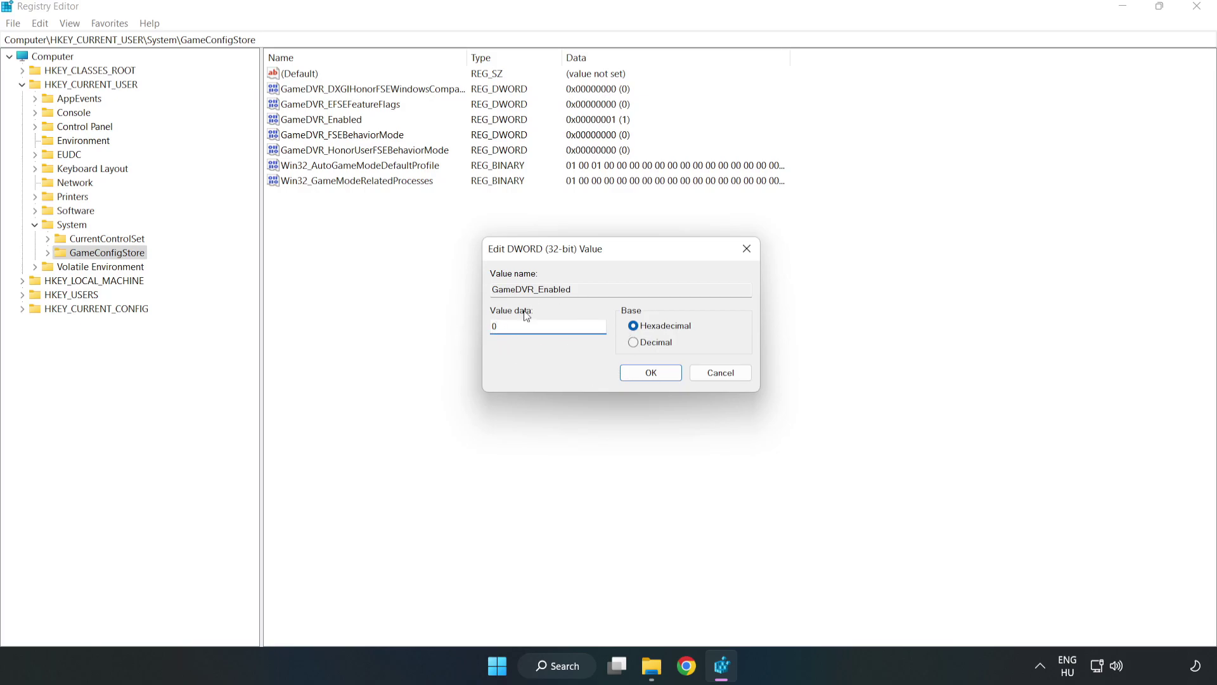
pyautogui.click(651, 373)
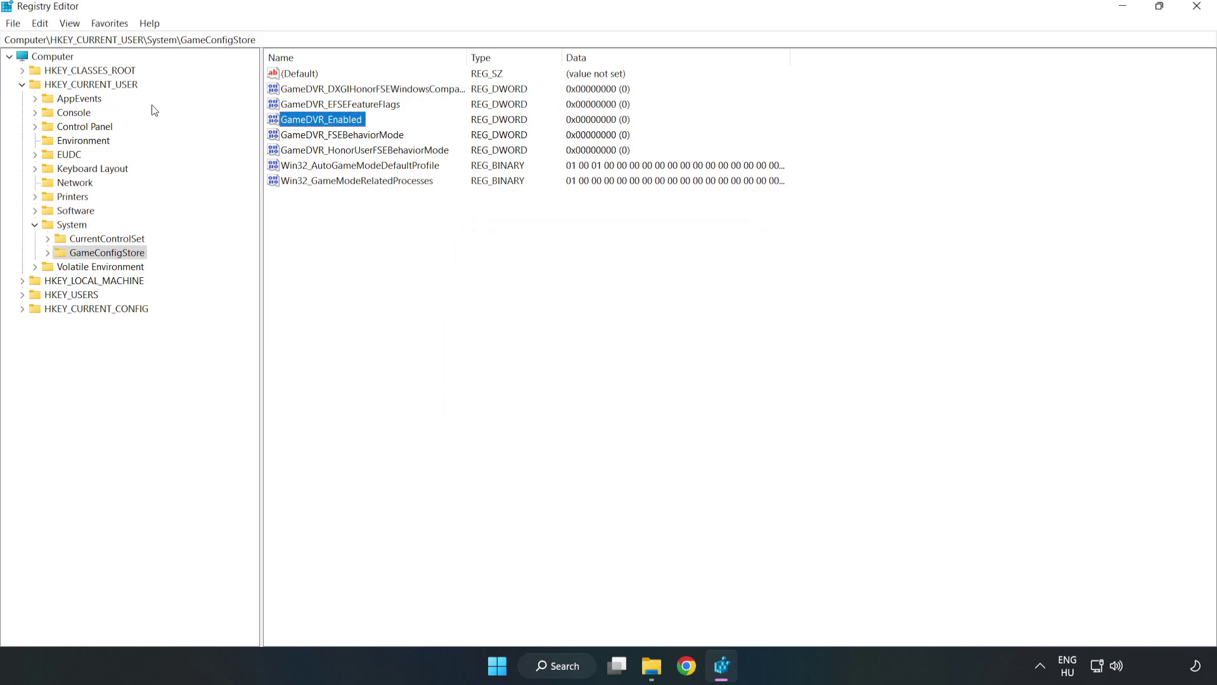
pyautogui.click(22, 85)
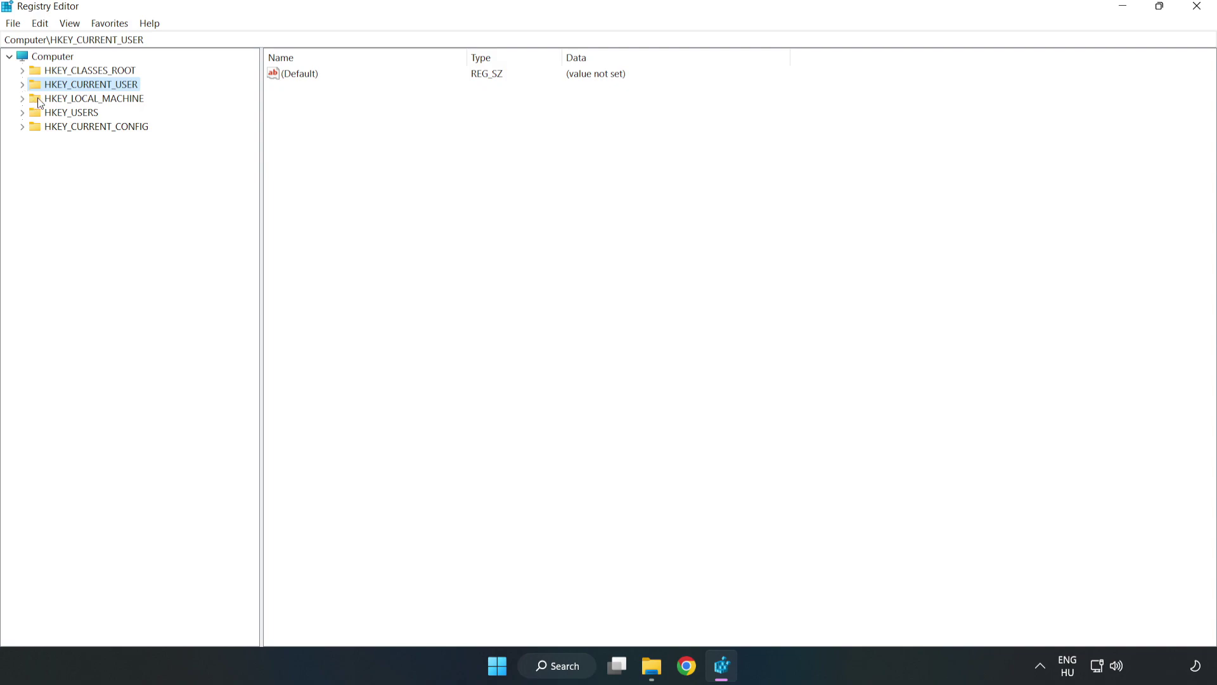
# Step: Expand HKLM\SOFTWARE\Microsoft\PolicyManager\default\ApplicationManagement and open the AllowGameDVR key
pyautogui.doubleClick(30, 100)
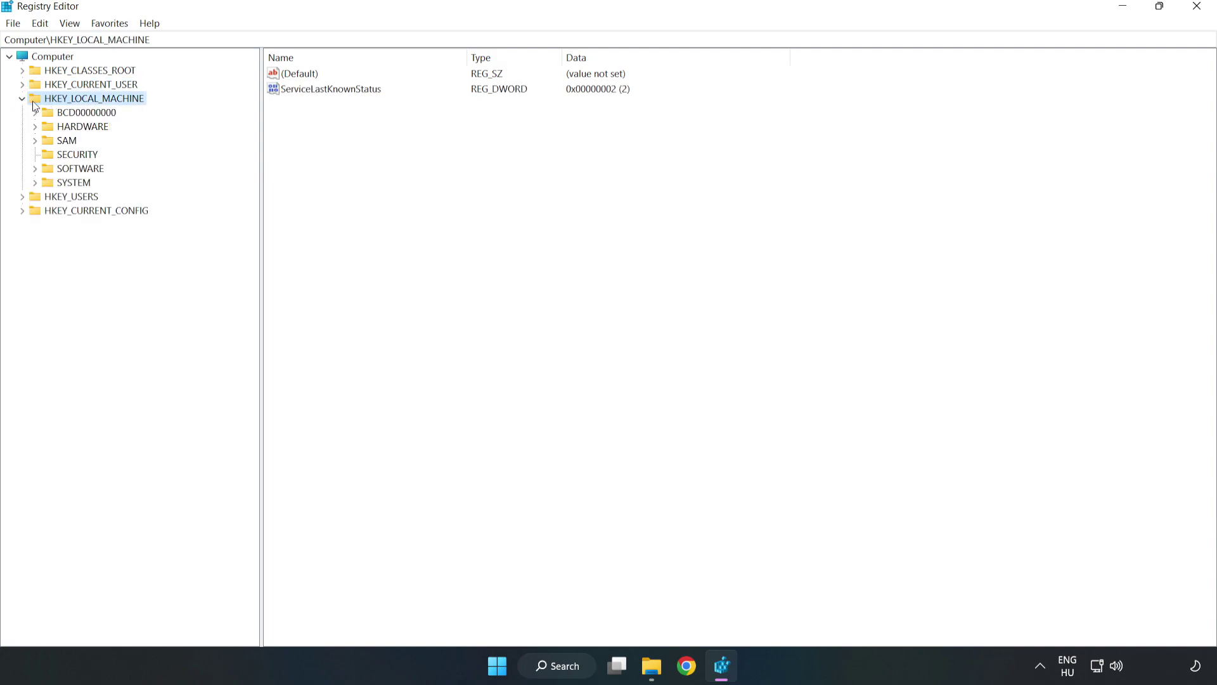
pyautogui.click(36, 169)
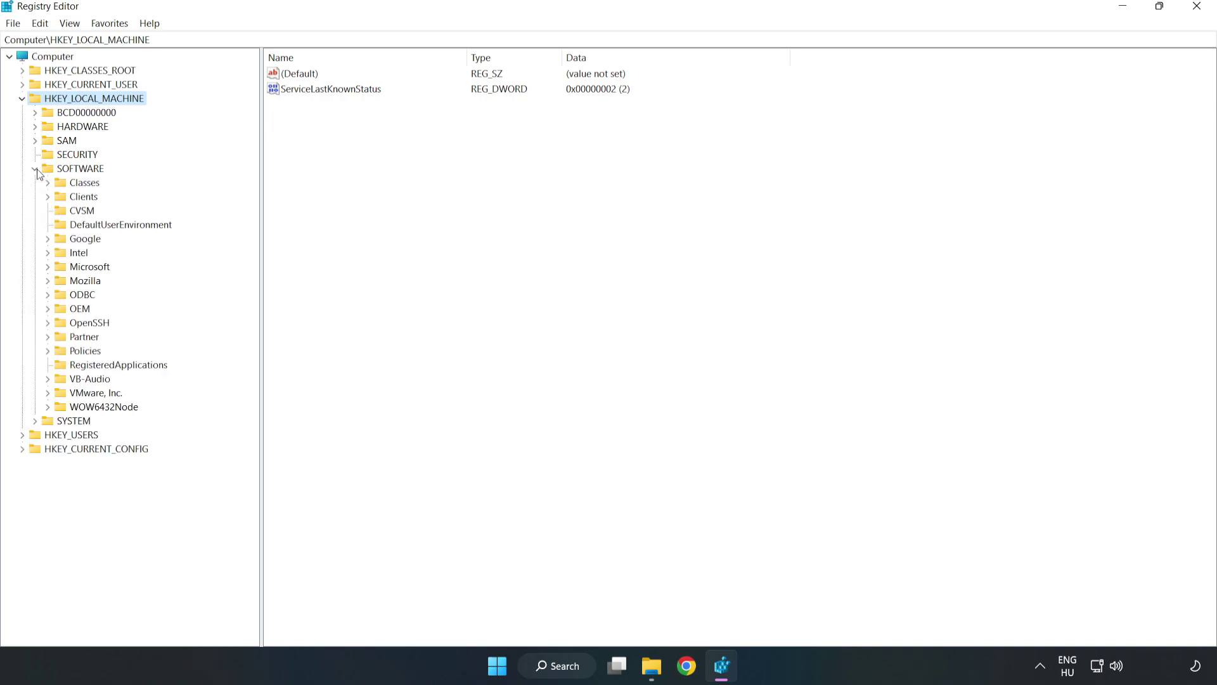
pyautogui.click(48, 269)
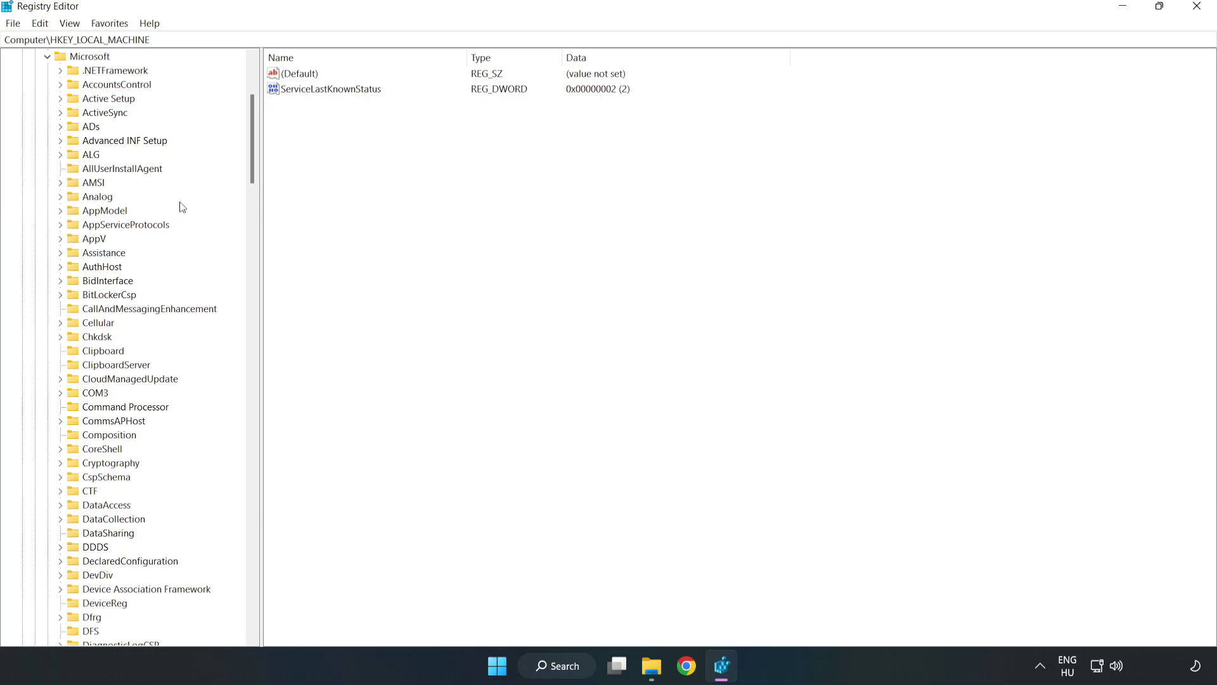
pyautogui.moveTo(250, 162); pyautogui.dragTo(279, 452)
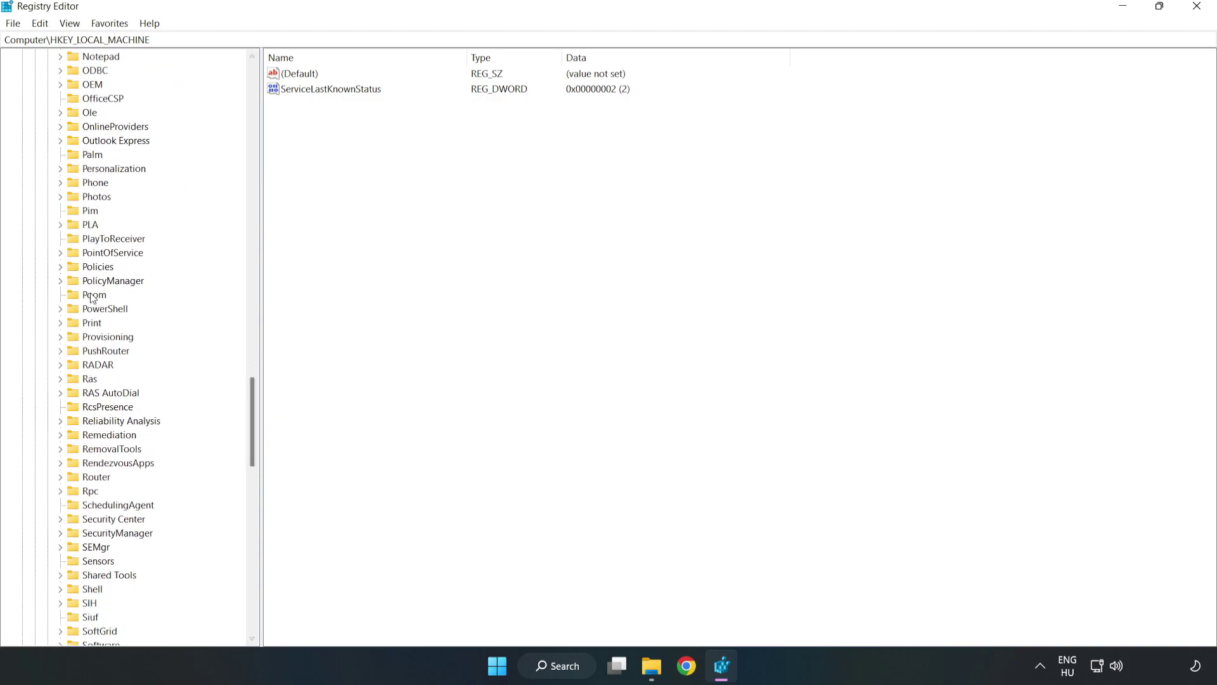
pyautogui.click(60, 281)
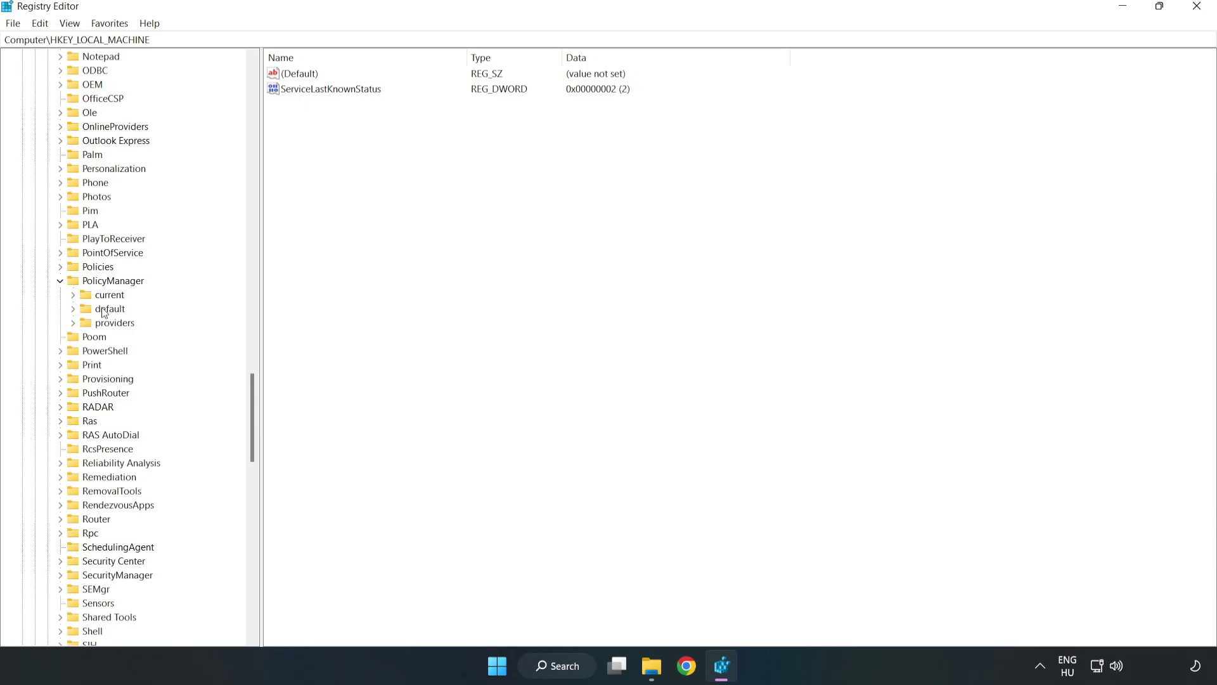
pyautogui.click(74, 309)
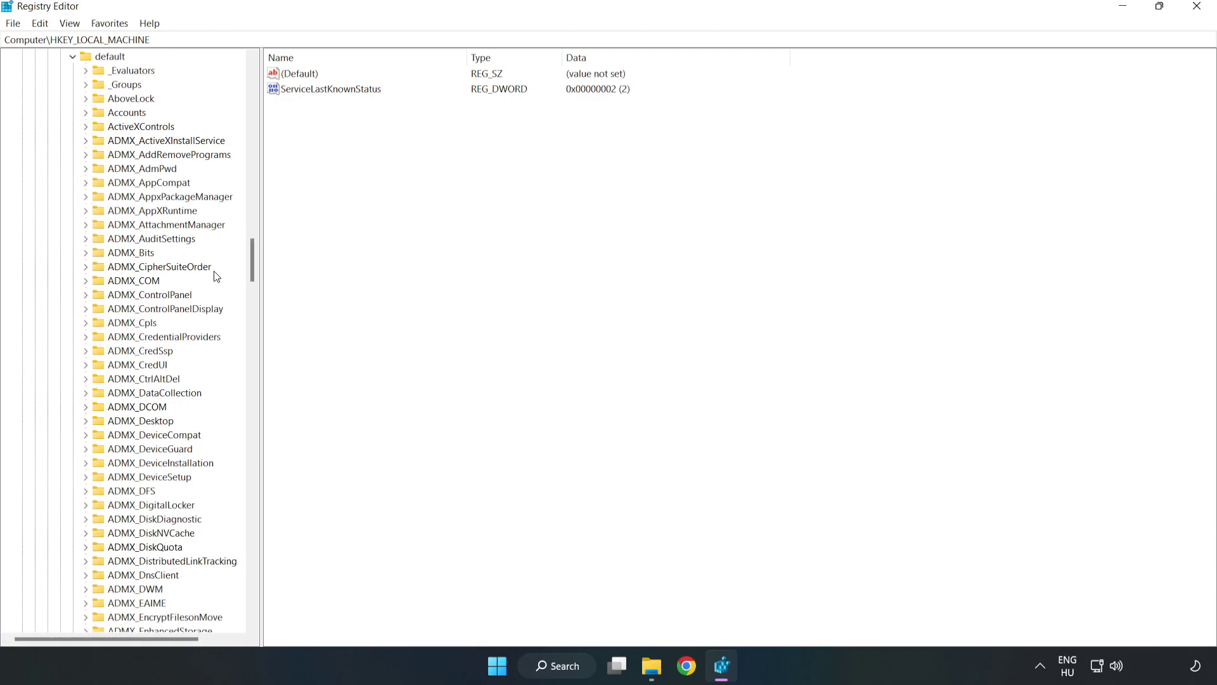
pyautogui.moveTo(253, 260); pyautogui.dragTo(246, 402)
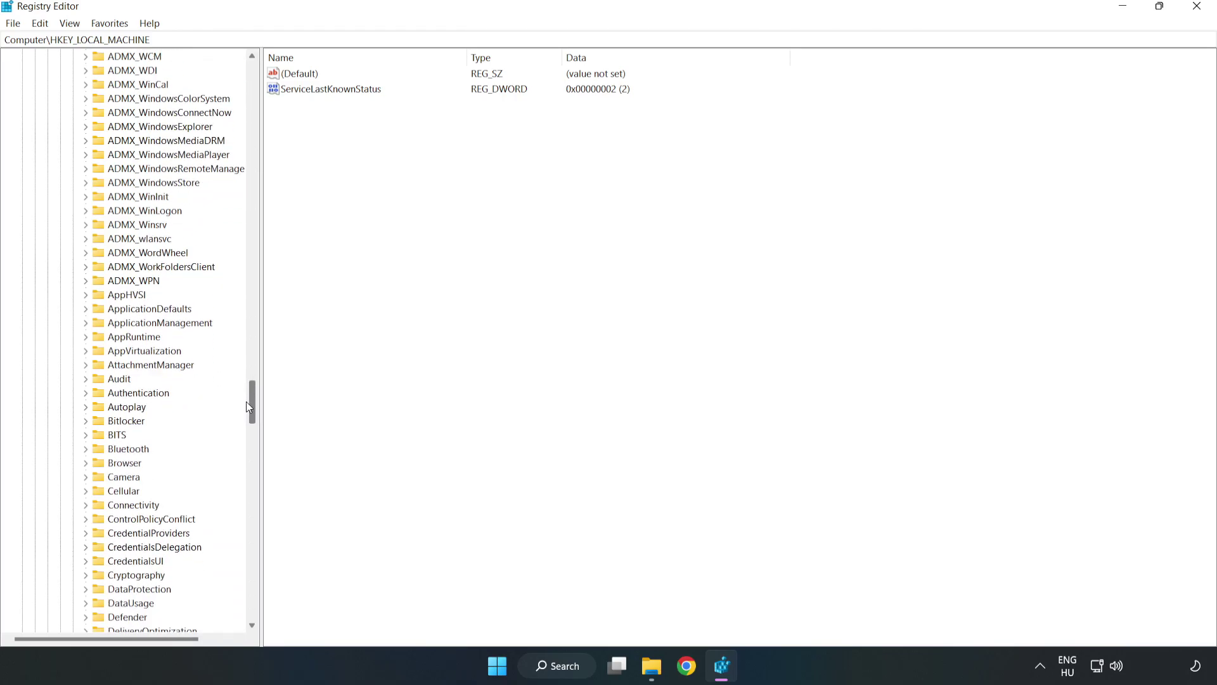
pyautogui.click(87, 323)
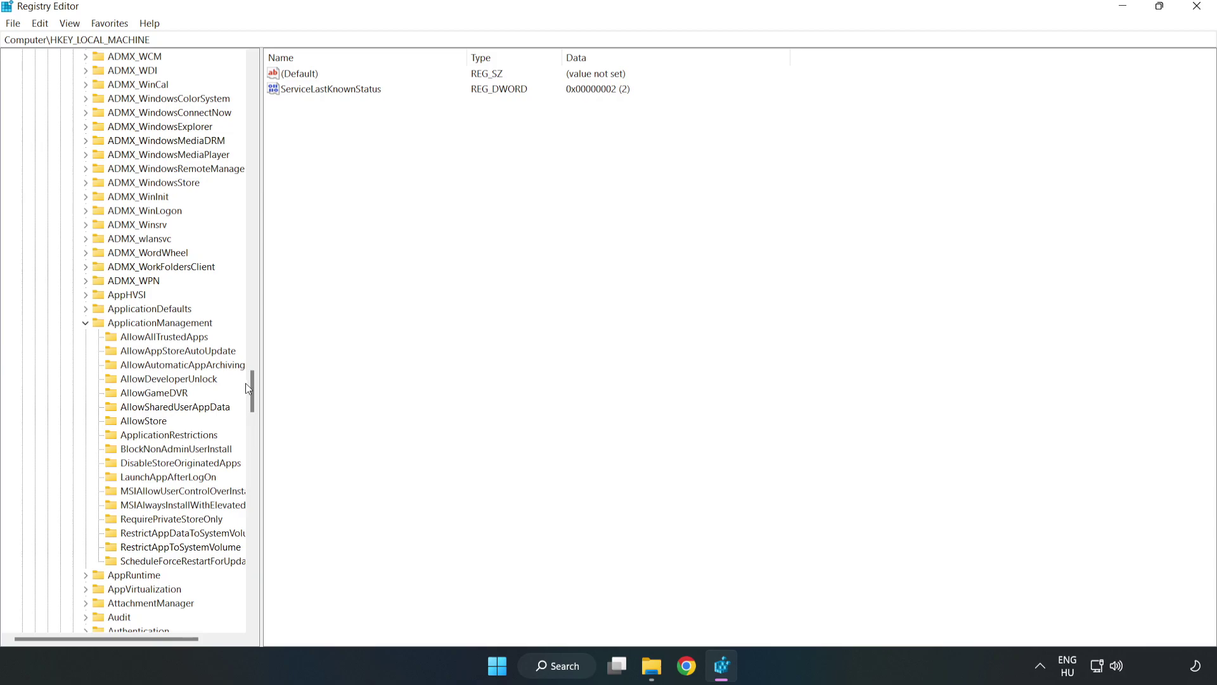
pyautogui.click(141, 394)
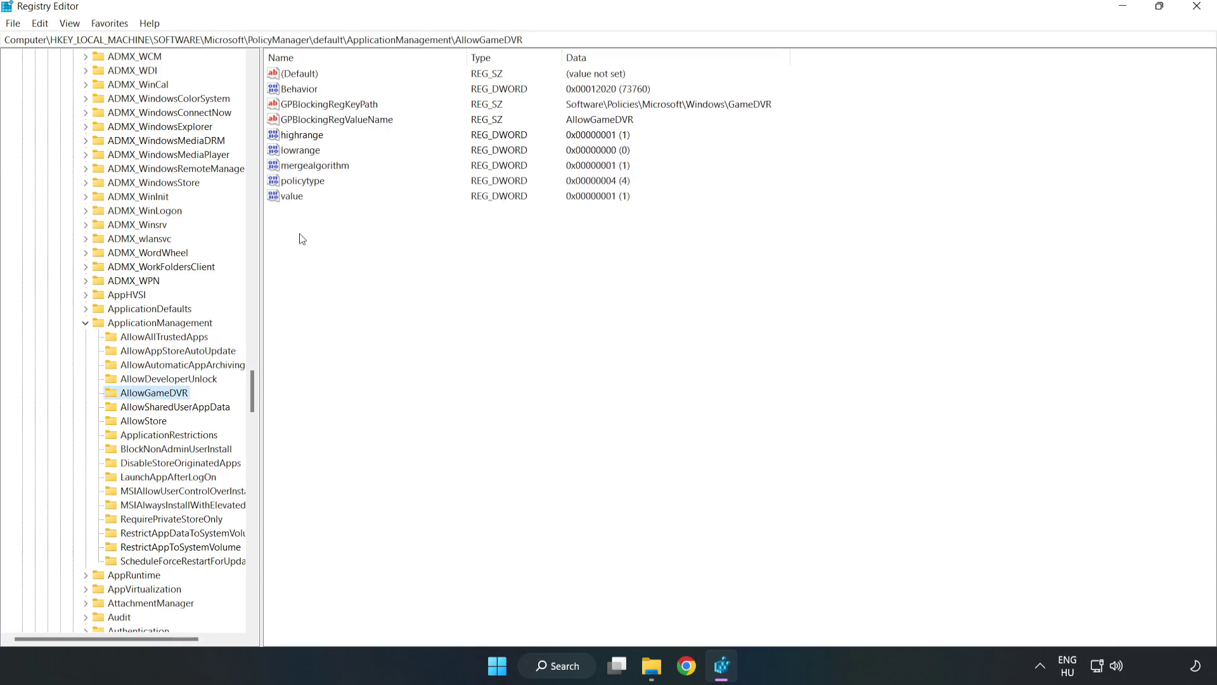
# Step: Change the AllowGameDVR 'value' entry's data from 1 to 0
pyautogui.click(283, 198)
pyautogui.rightClick(298, 201)
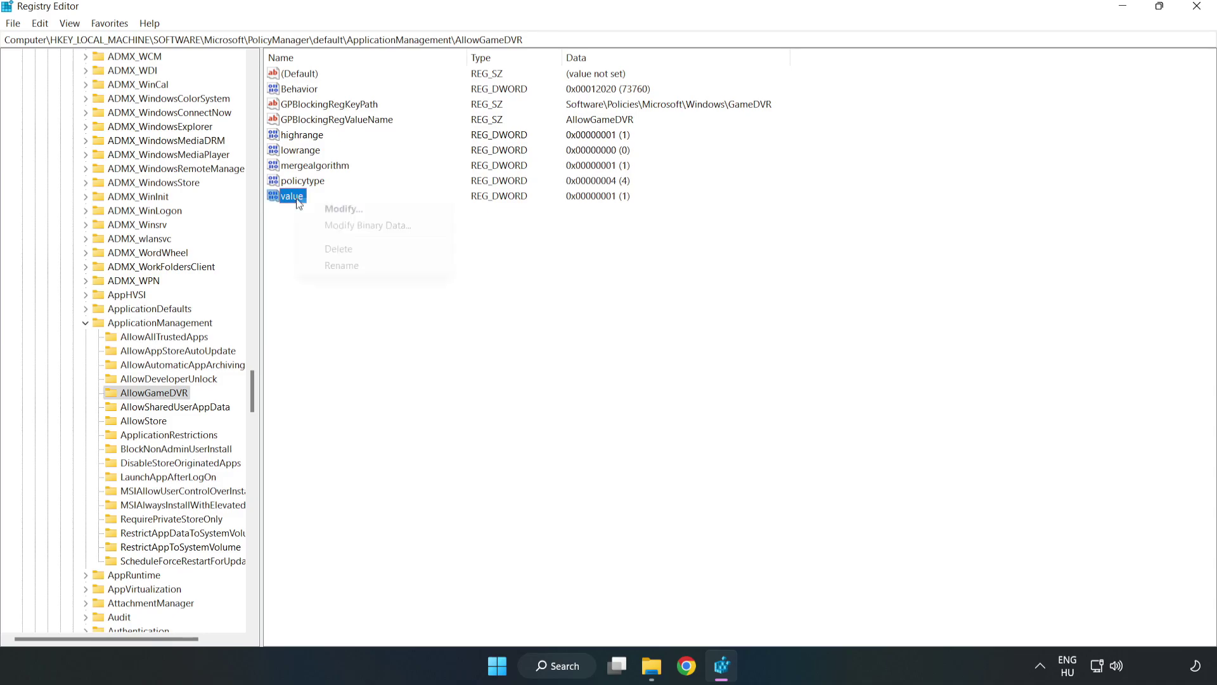
pyautogui.click(351, 213)
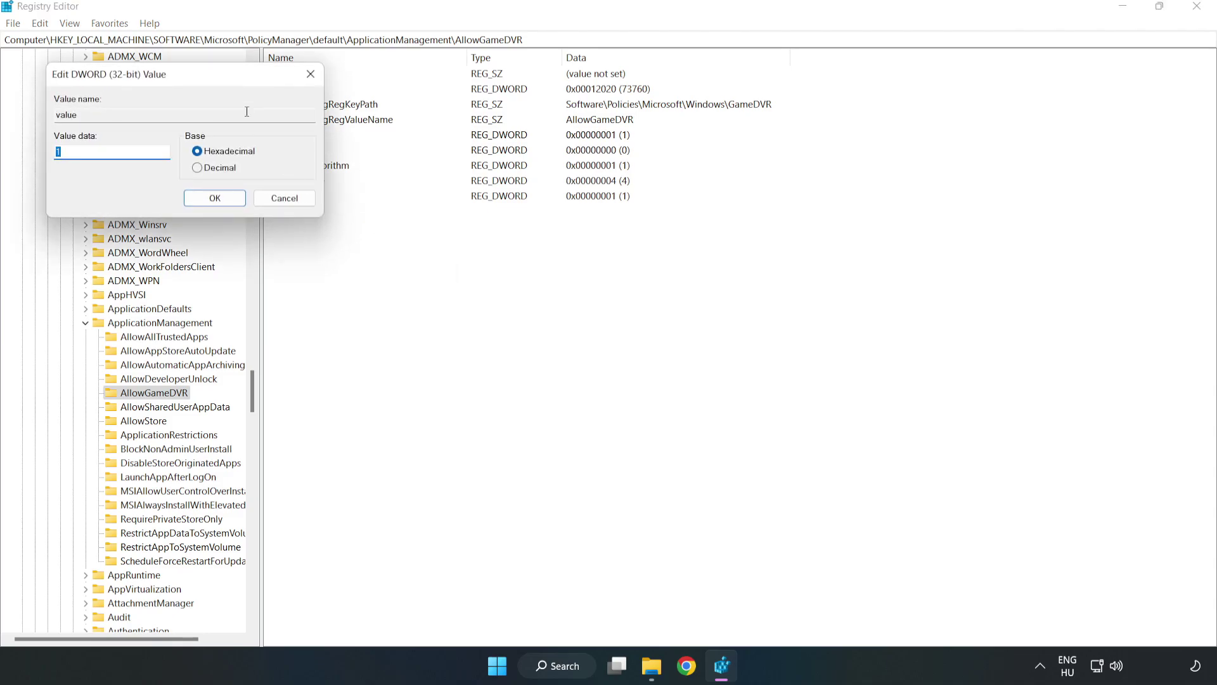
pyautogui.moveTo(220, 78); pyautogui.dragTo(619, 252)
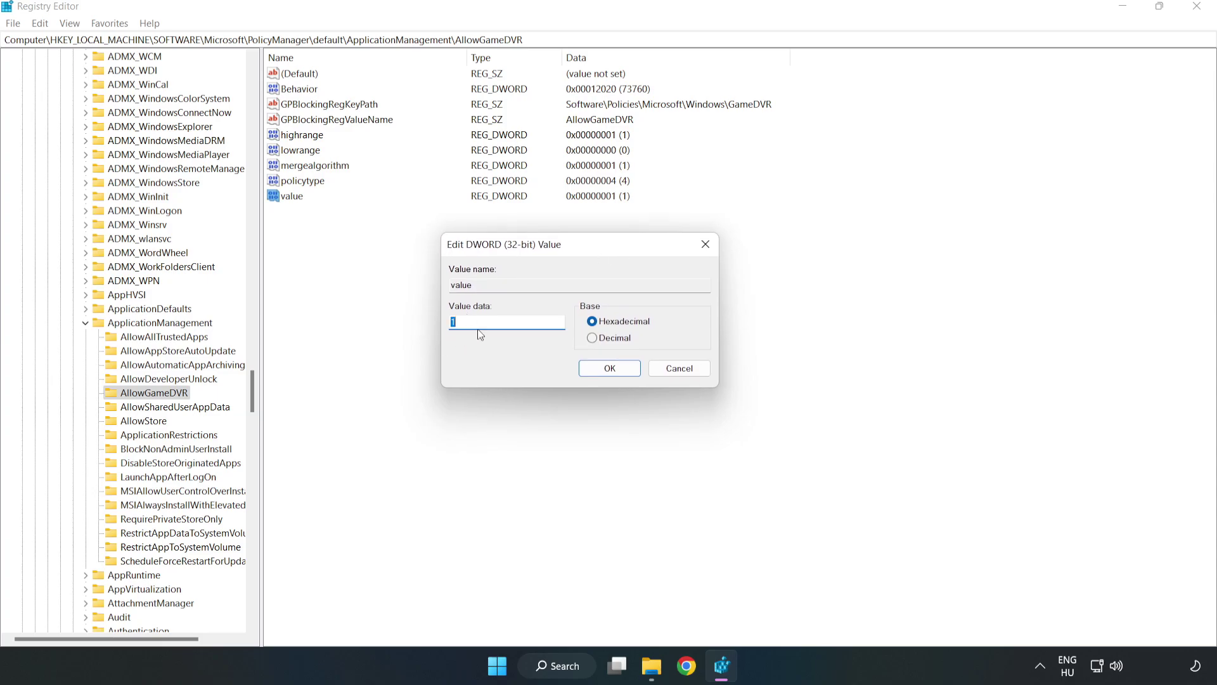
pyautogui.press('BackSpace')
pyautogui.write('0')
pyautogui.click(612, 368)
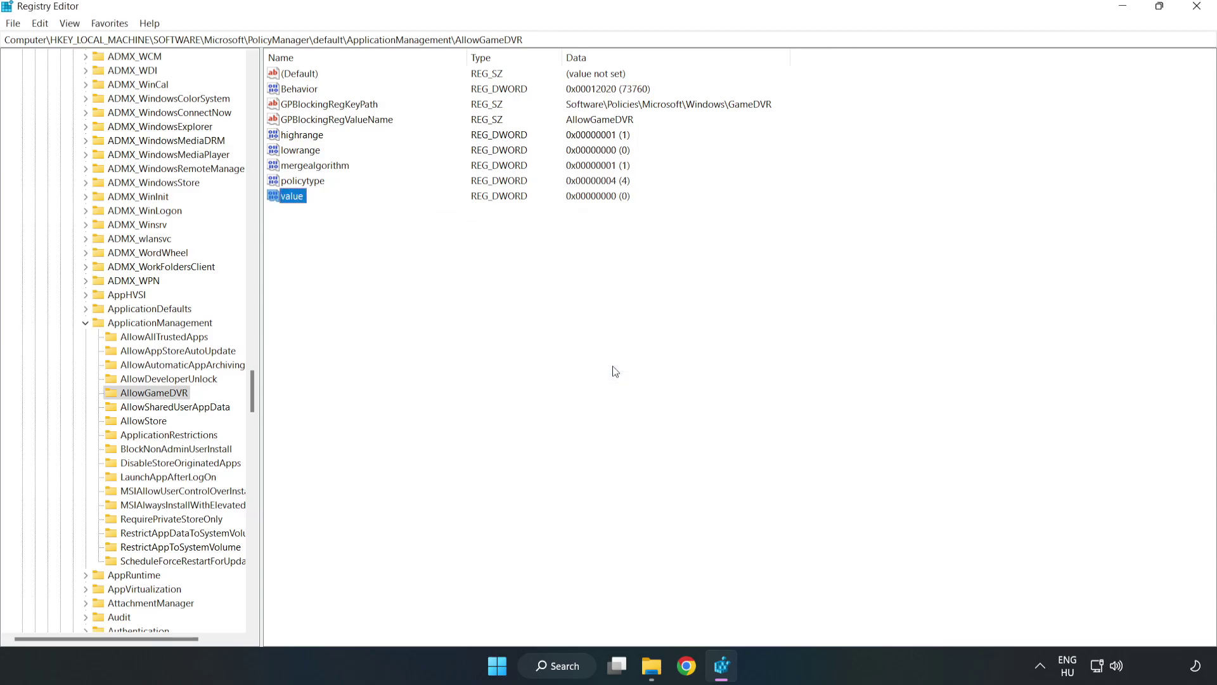
# Step: Close Registry Editor, then download and launch dxwebsetup.exe from the DirectX End-User Runtime page
pyautogui.click(1198, 13)
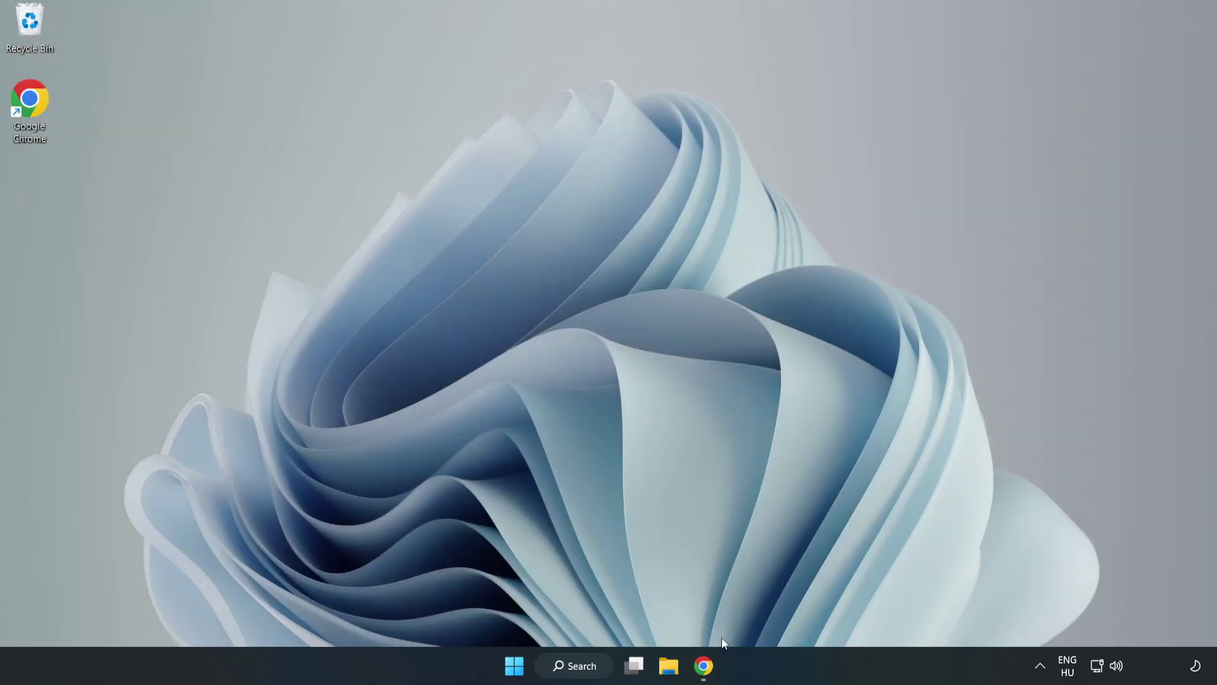
pyautogui.click(706, 674)
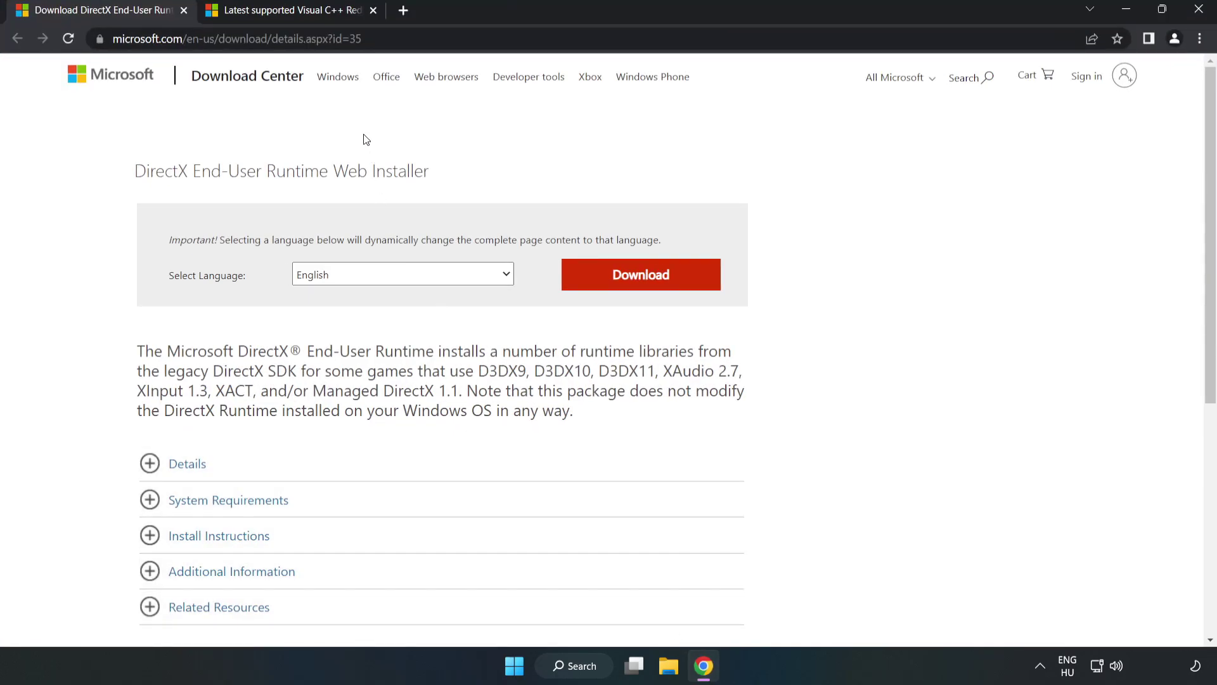
pyautogui.click(401, 36)
pyautogui.moveTo(305, 39); pyautogui.dragTo(401, 36)
pyautogui.click(492, 144)
pyautogui.click(649, 288)
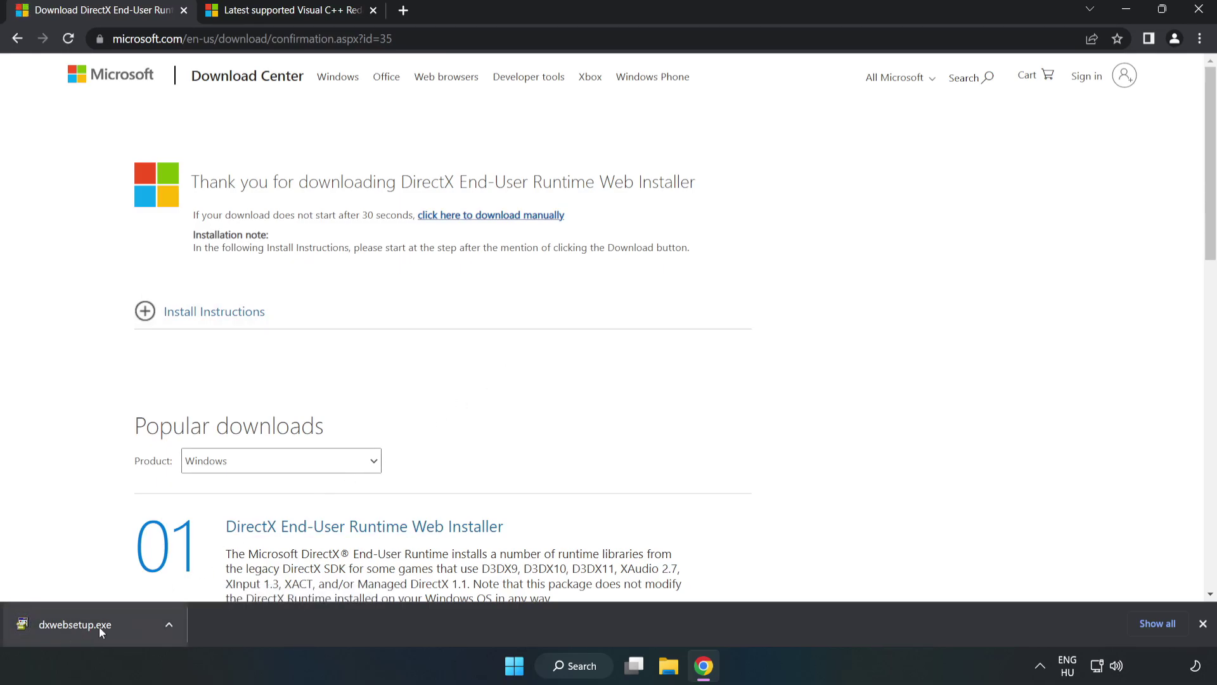
pyautogui.click(123, 628)
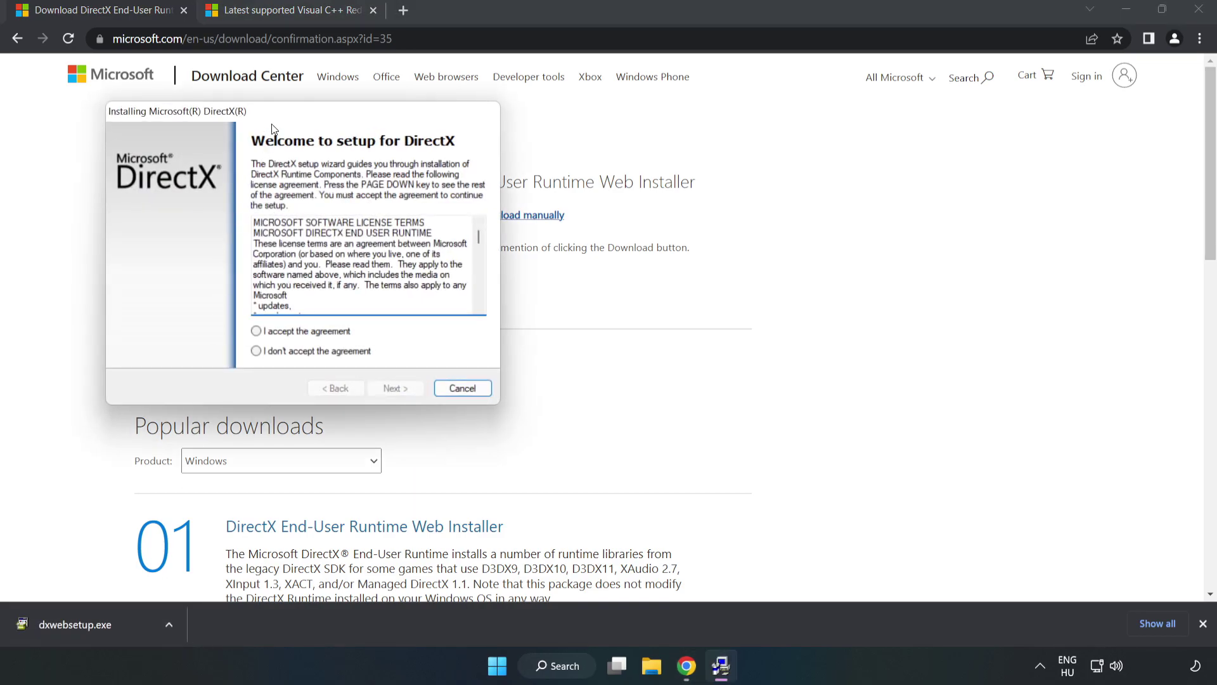
# Step: Accept the DirectX license, skip the Bing Bar, and finish once DirectX reports already up to date
pyautogui.moveTo(277, 113); pyautogui.dragTo(581, 172)
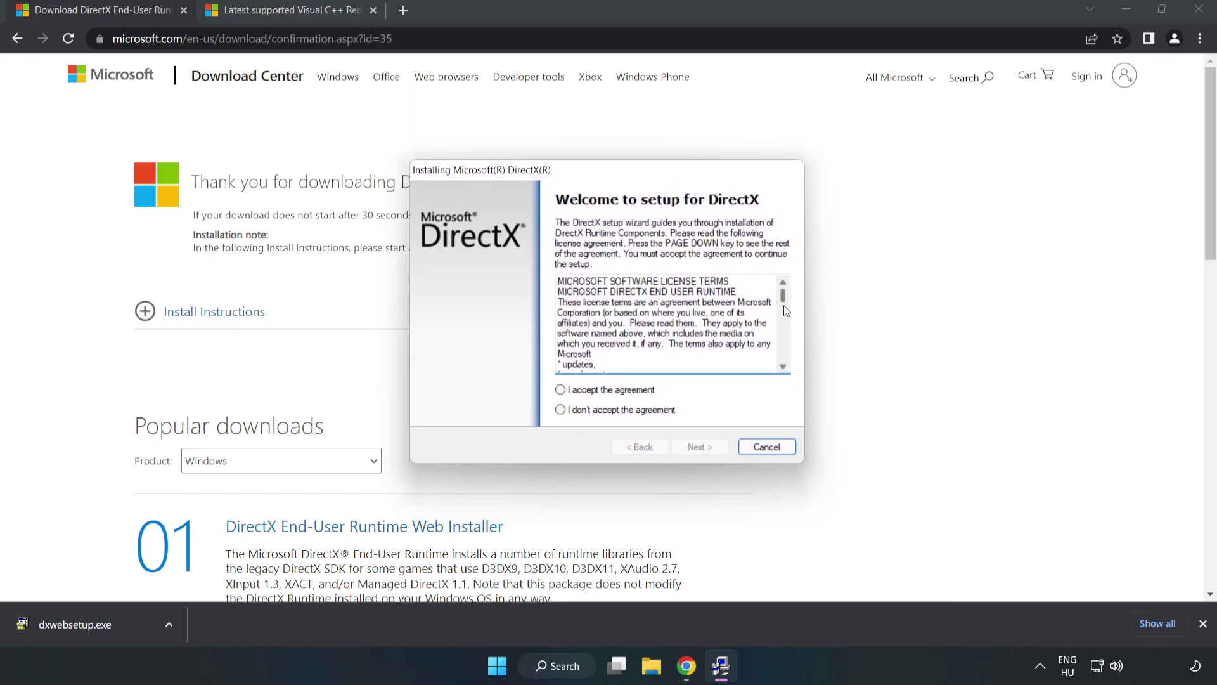
pyautogui.moveTo(784, 298); pyautogui.dragTo(778, 388)
pyautogui.click(558, 389)
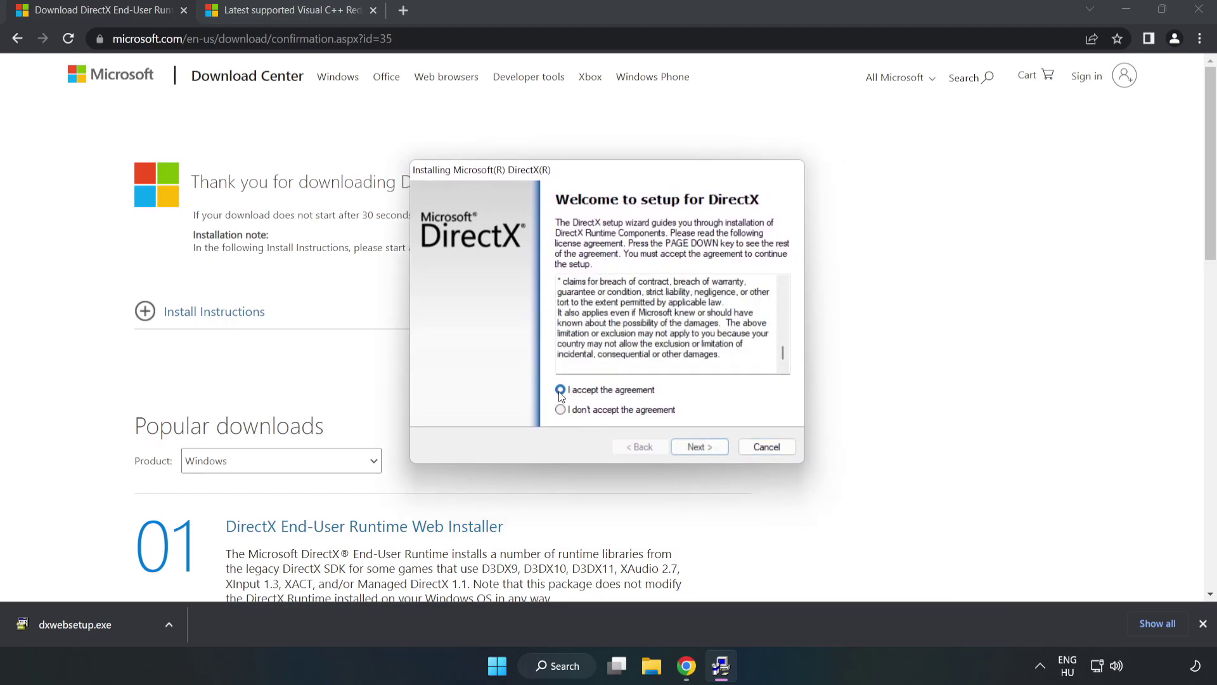
pyautogui.click(700, 447)
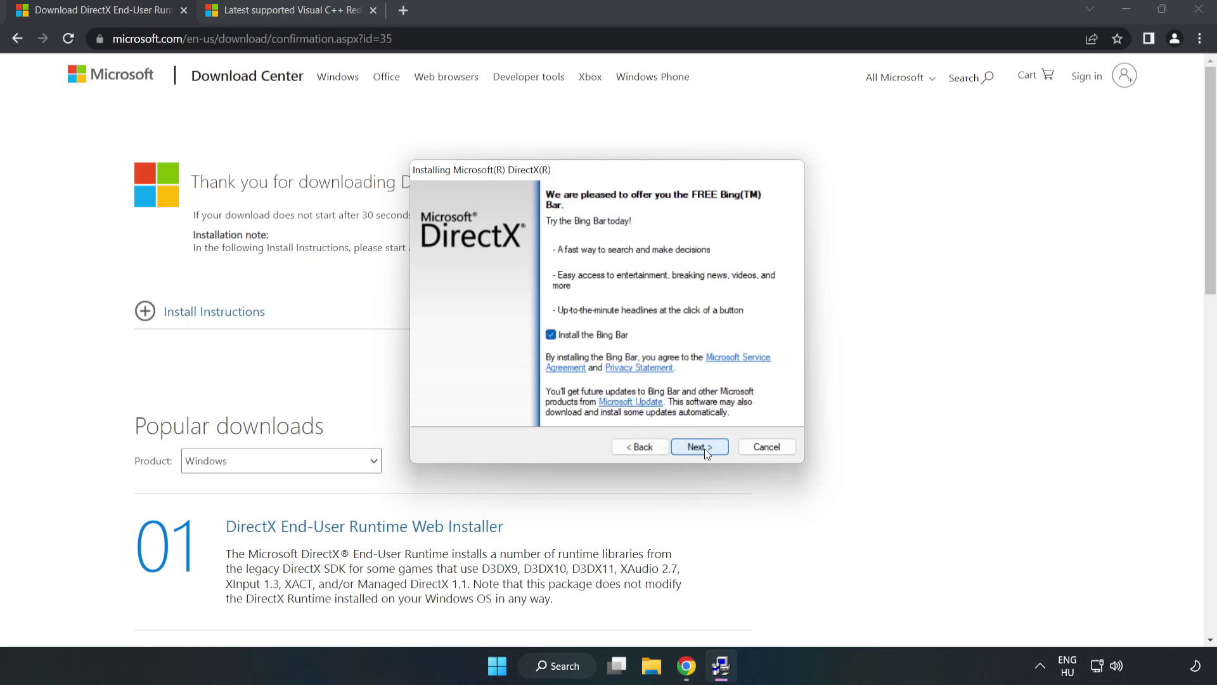
pyautogui.click(550, 334)
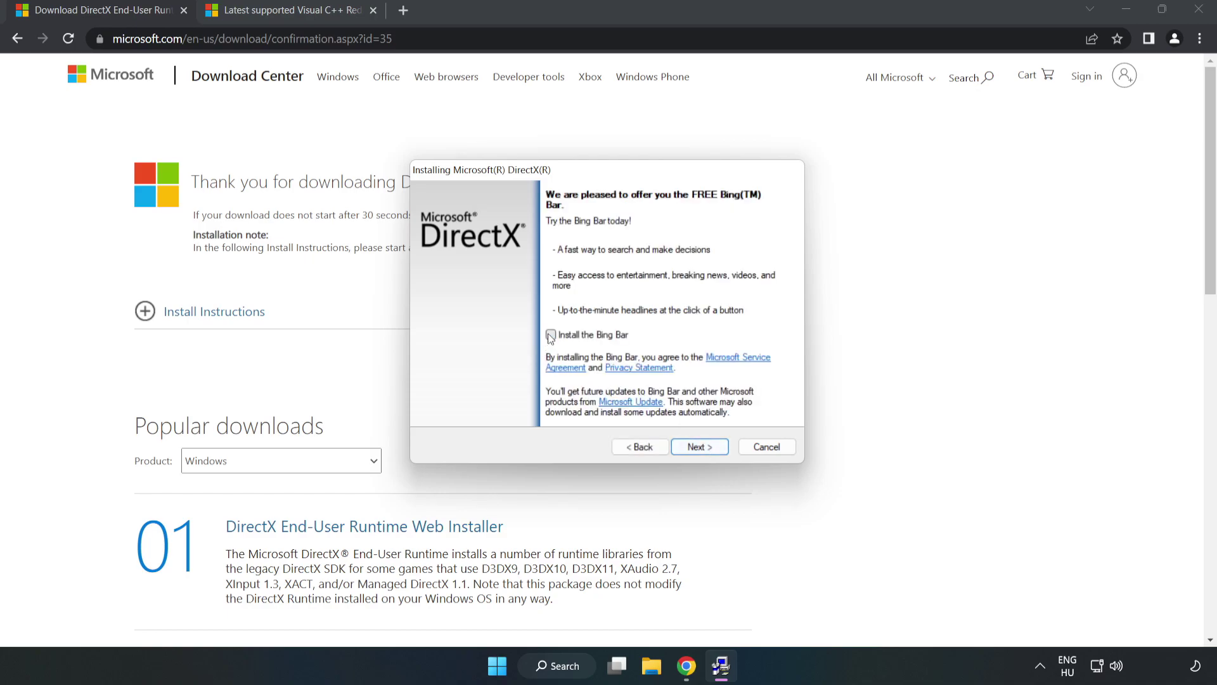
pyautogui.click(700, 447)
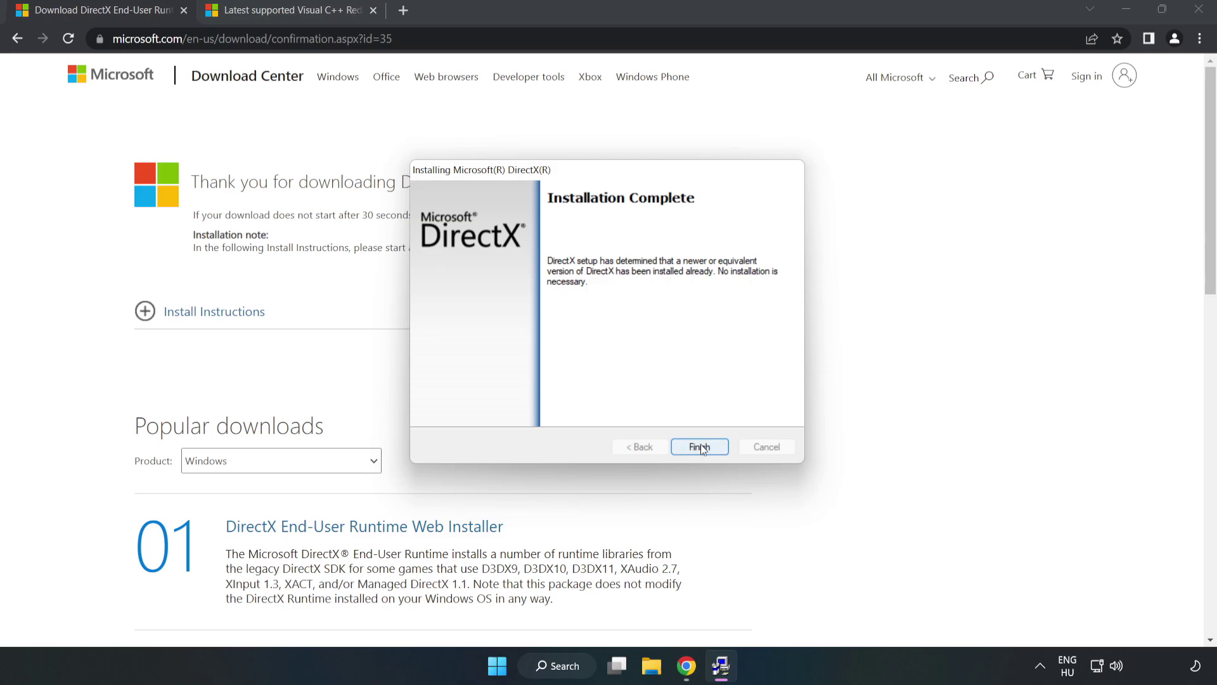
pyautogui.click(700, 447)
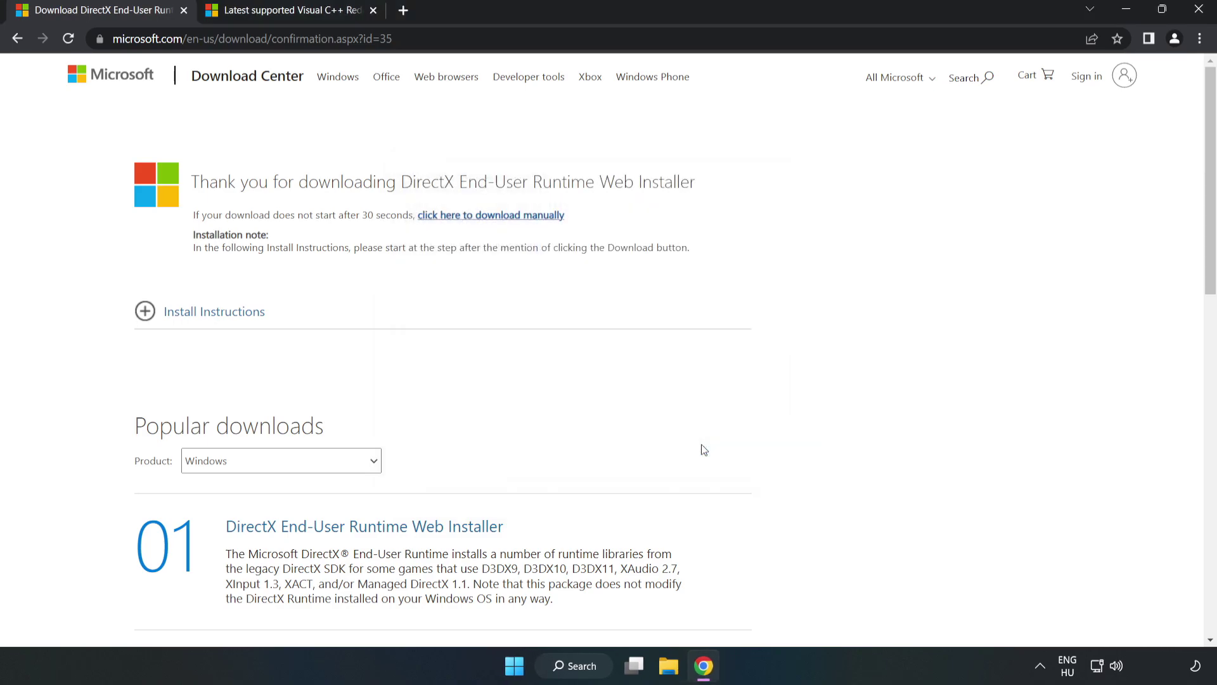
# Step: Close the DirectX tab and download the vc_redist ARM64, x86 and x64 installers, allowing multiple downloads
pyautogui.click(183, 11)
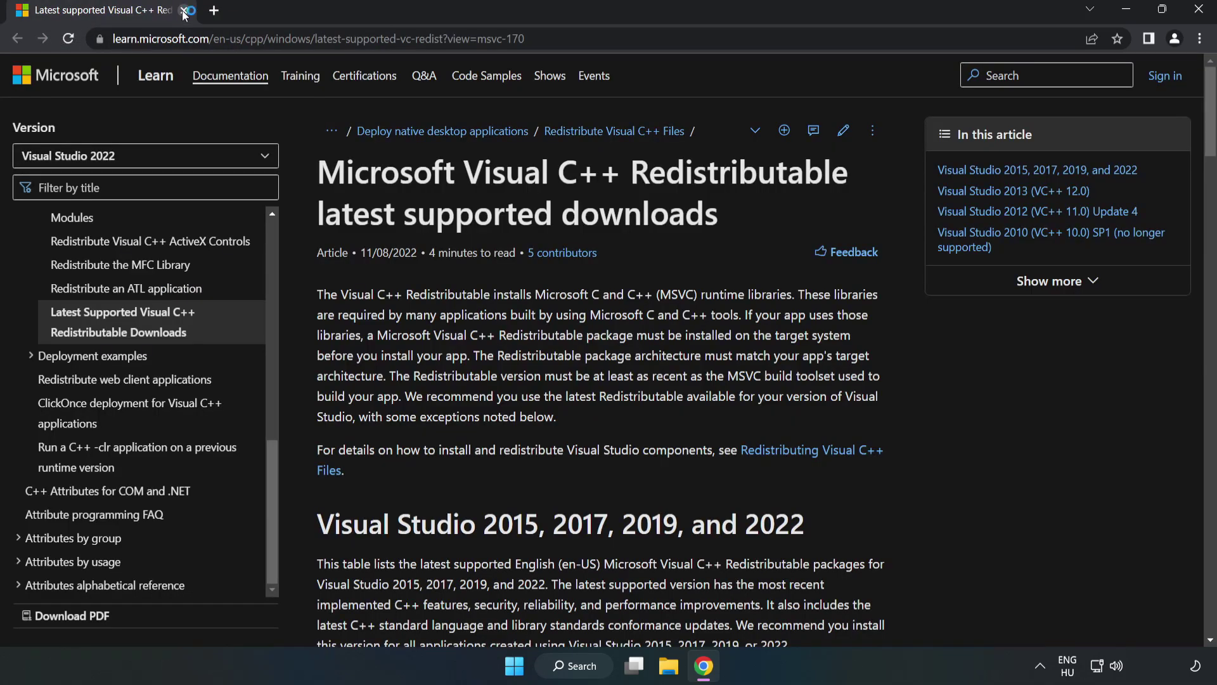
pyautogui.click(277, 32)
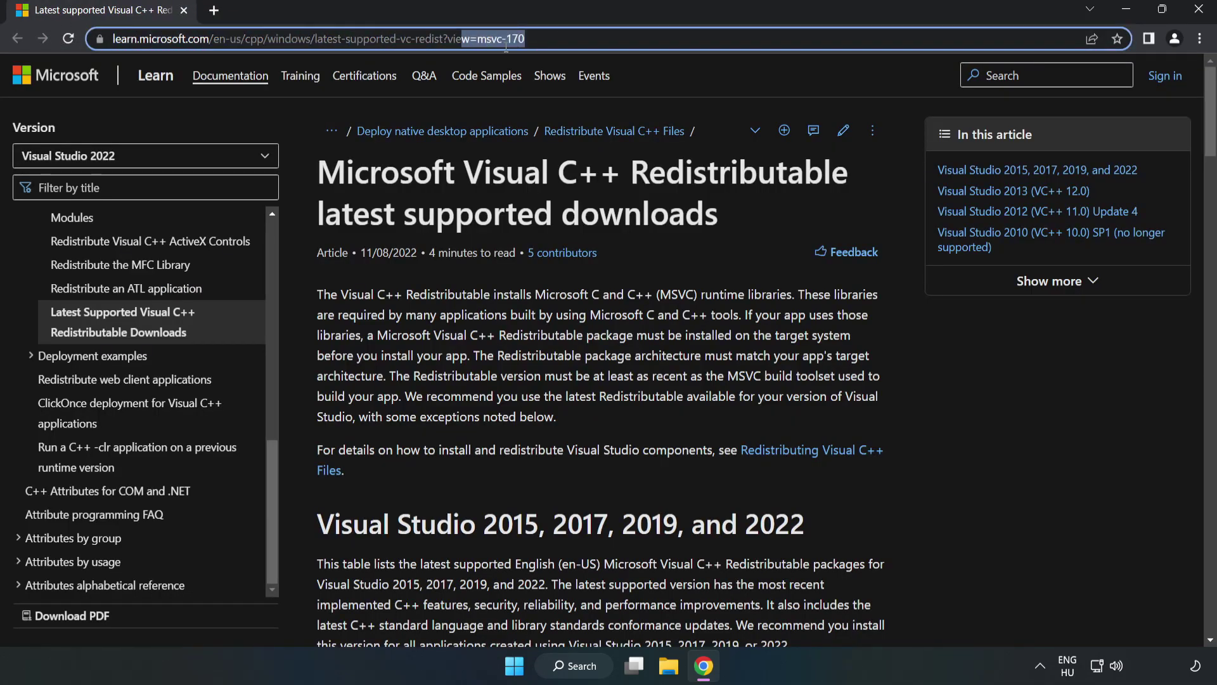
pyautogui.press('End')
pyautogui.click(628, 206)
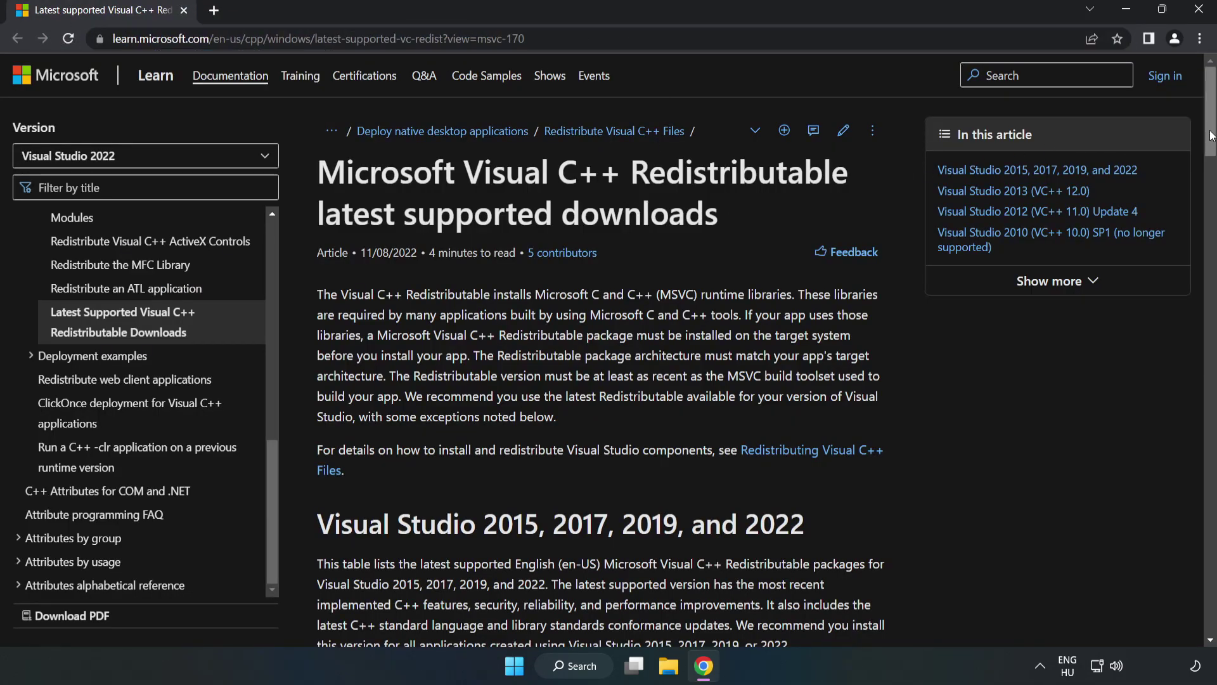
pyautogui.moveTo(1211, 141); pyautogui.dragTo(1211, 164)
pyautogui.scroll(-4, 1211, 163)
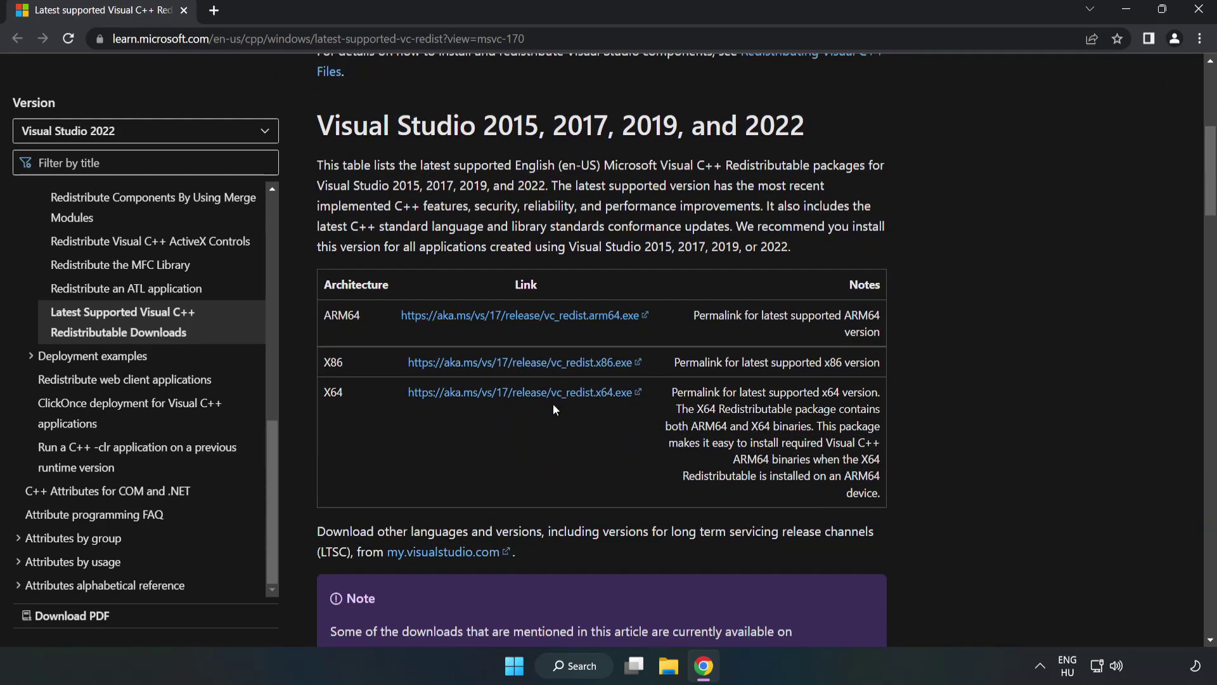
pyautogui.click(535, 366)
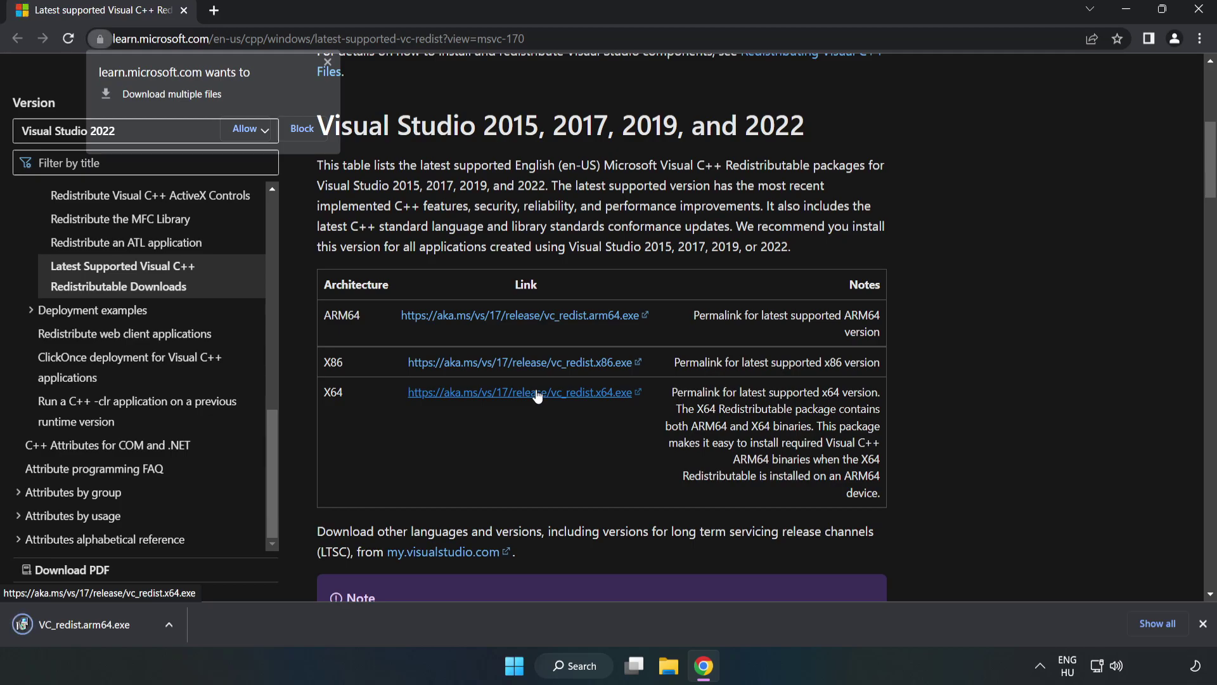
pyautogui.click(246, 128)
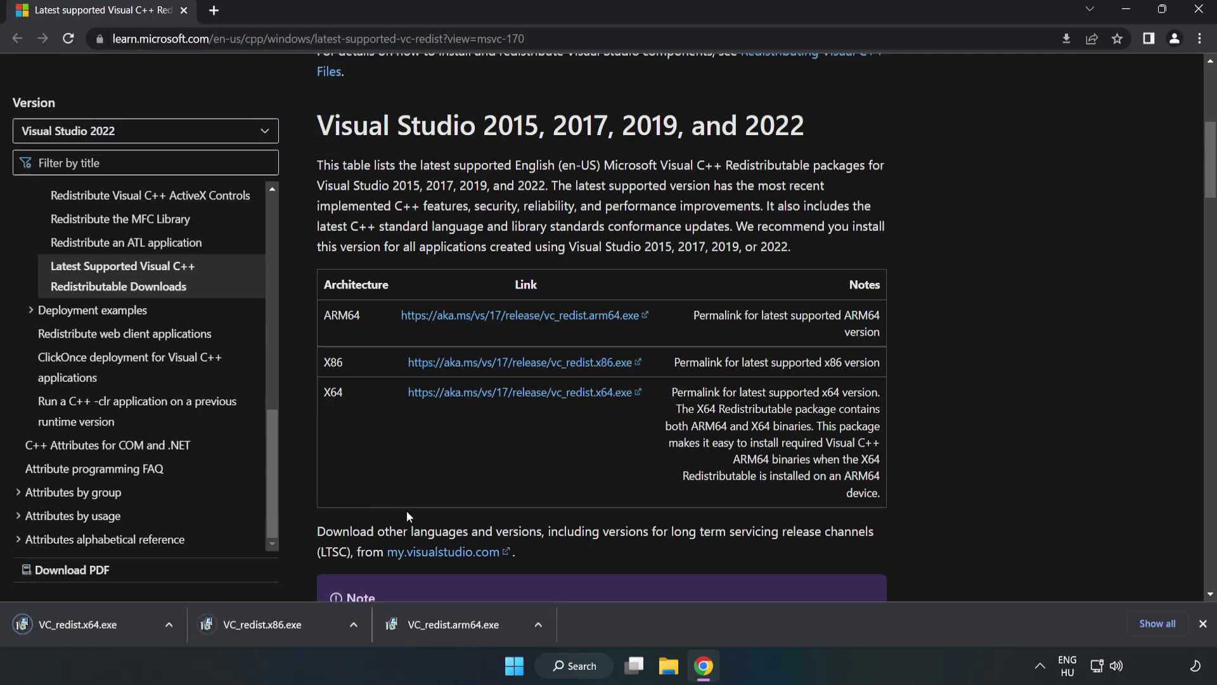
# Step: Try installing the ARM64 redistributable and dismiss it after it fails as unsupported
pyautogui.click(466, 629)
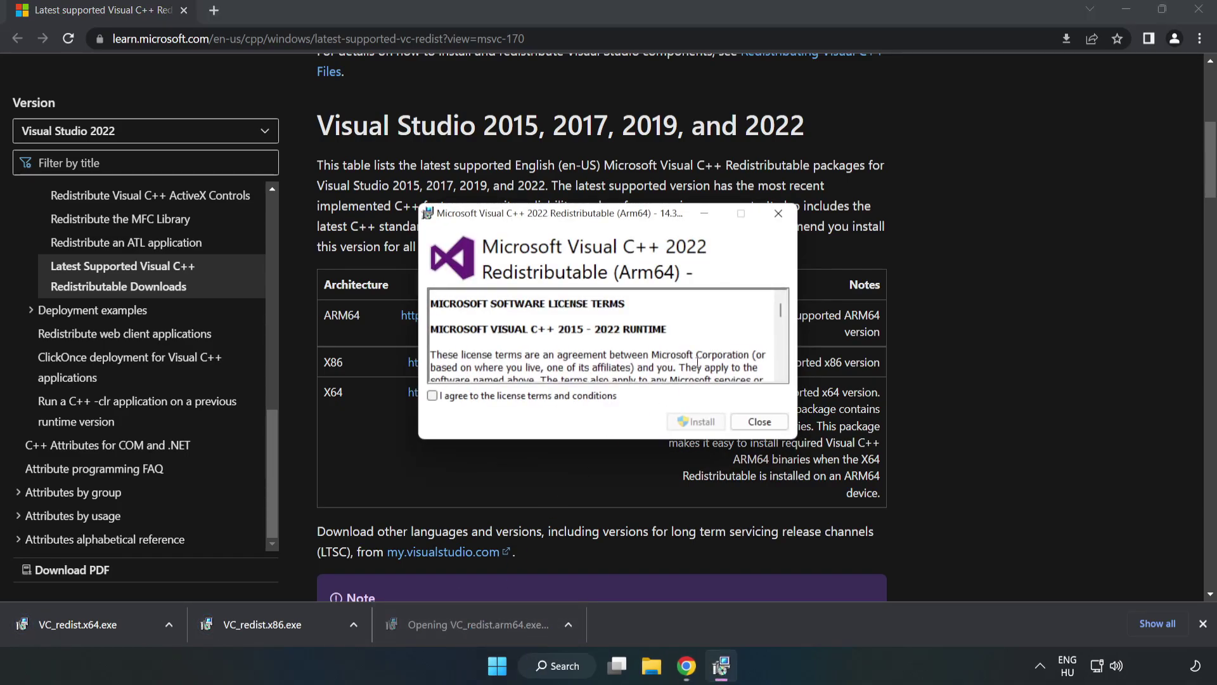
pyautogui.moveTo(779, 313); pyautogui.dragTo(780, 366)
pyautogui.click(531, 395)
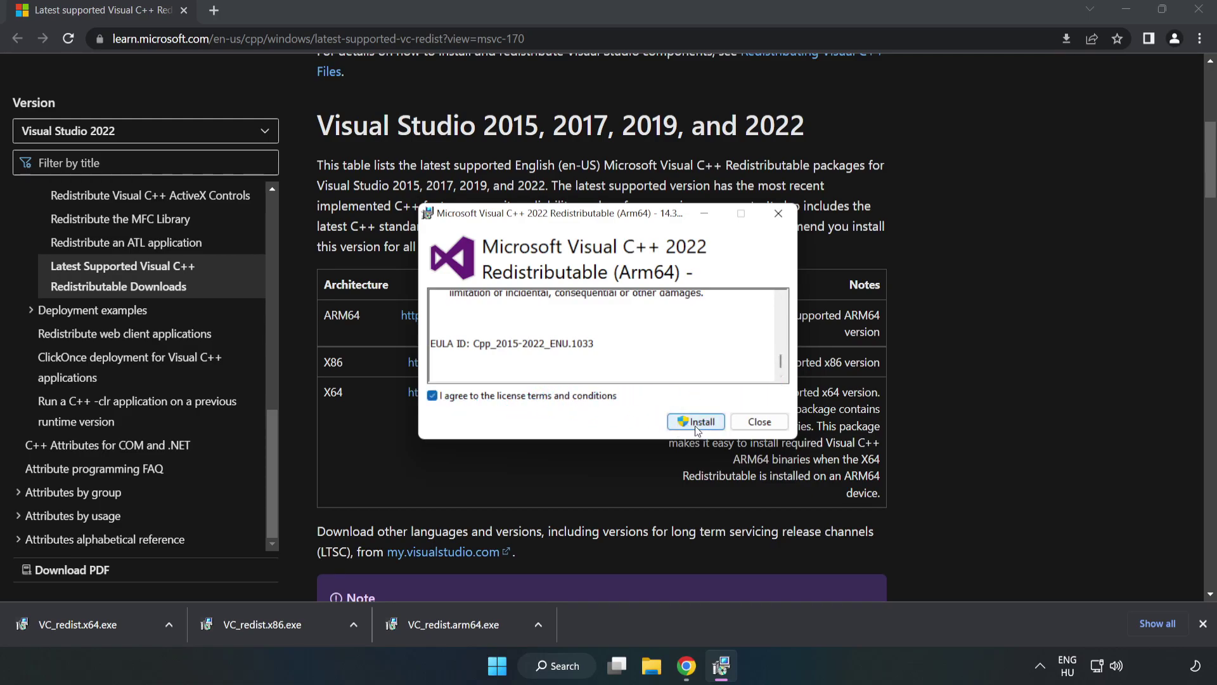
pyautogui.click(697, 423)
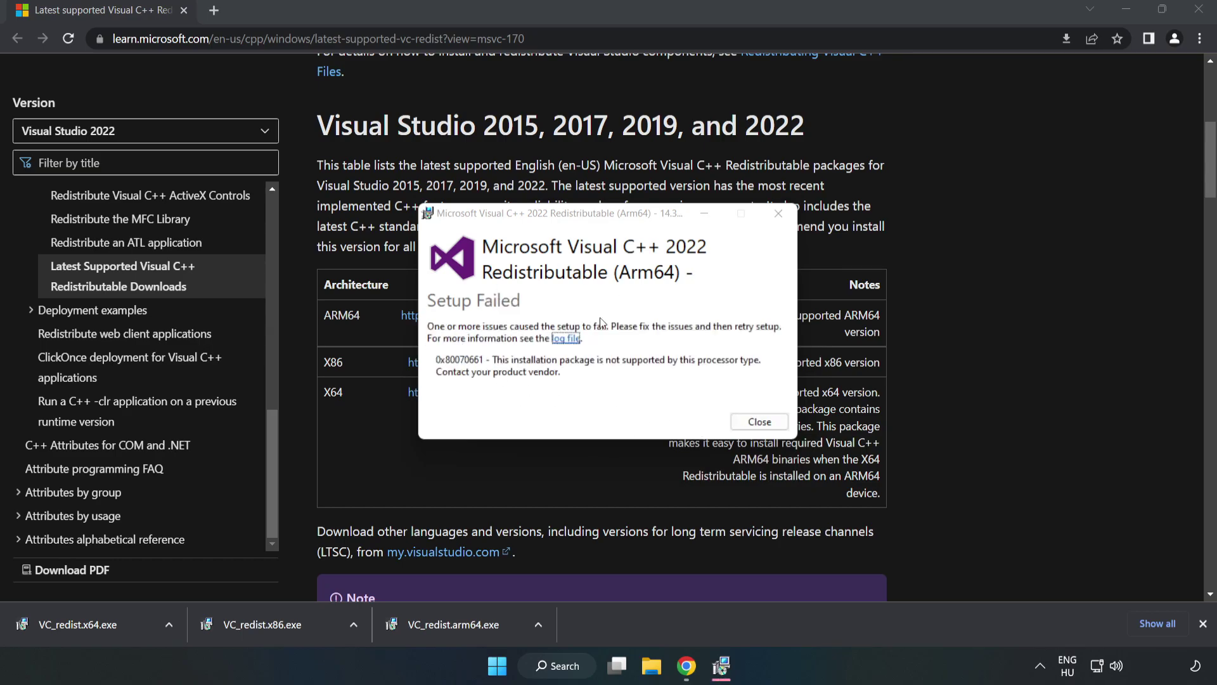
pyautogui.click(759, 422)
# Step: Install the x86 and x64 redistributables, closing each setup without restarting
pyautogui.click(293, 627)
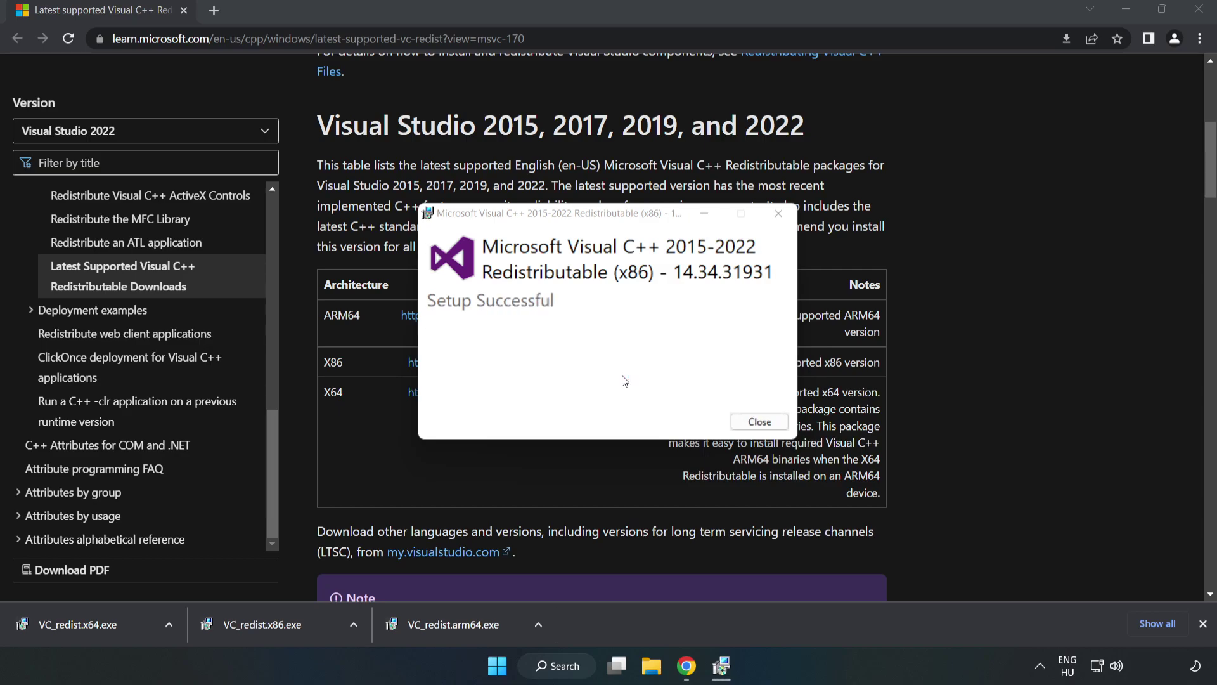
pyautogui.click(759, 421)
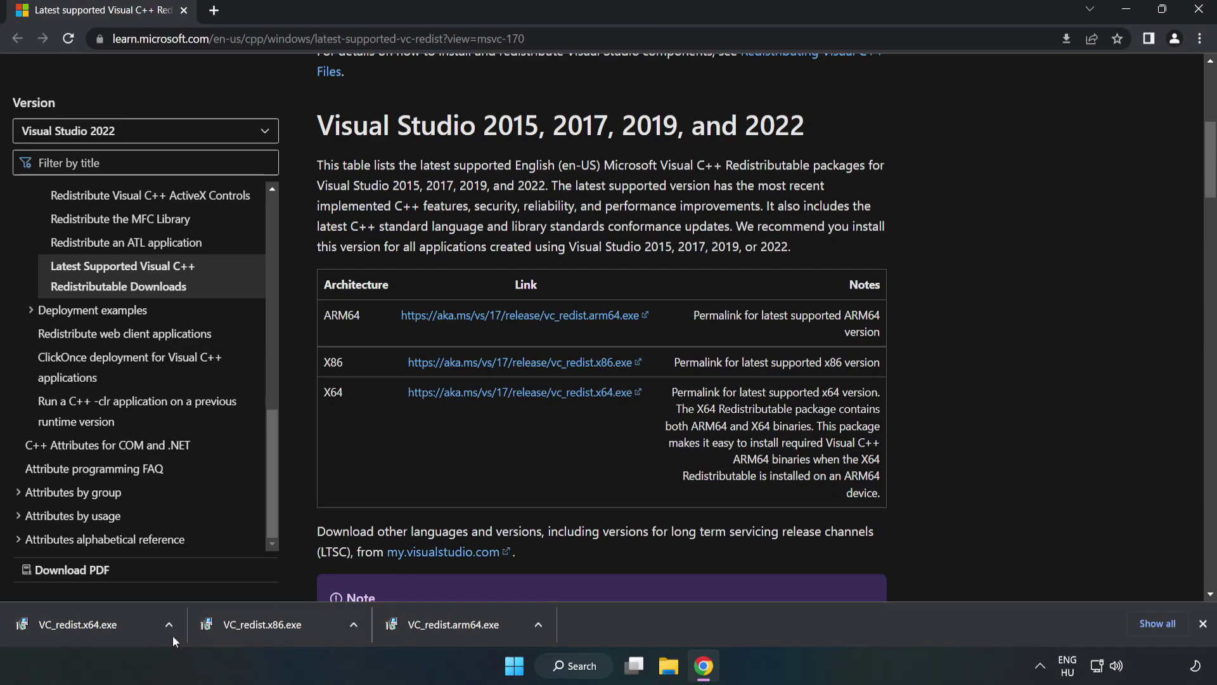
pyautogui.click(65, 621)
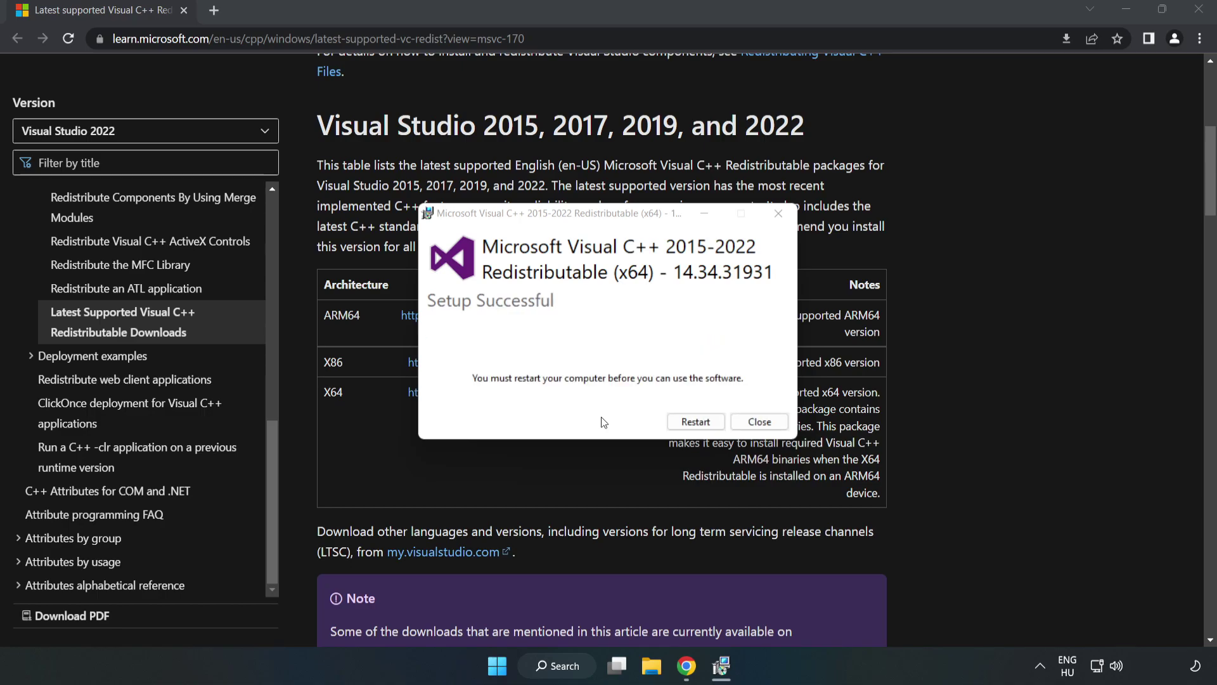
pyautogui.click(761, 422)
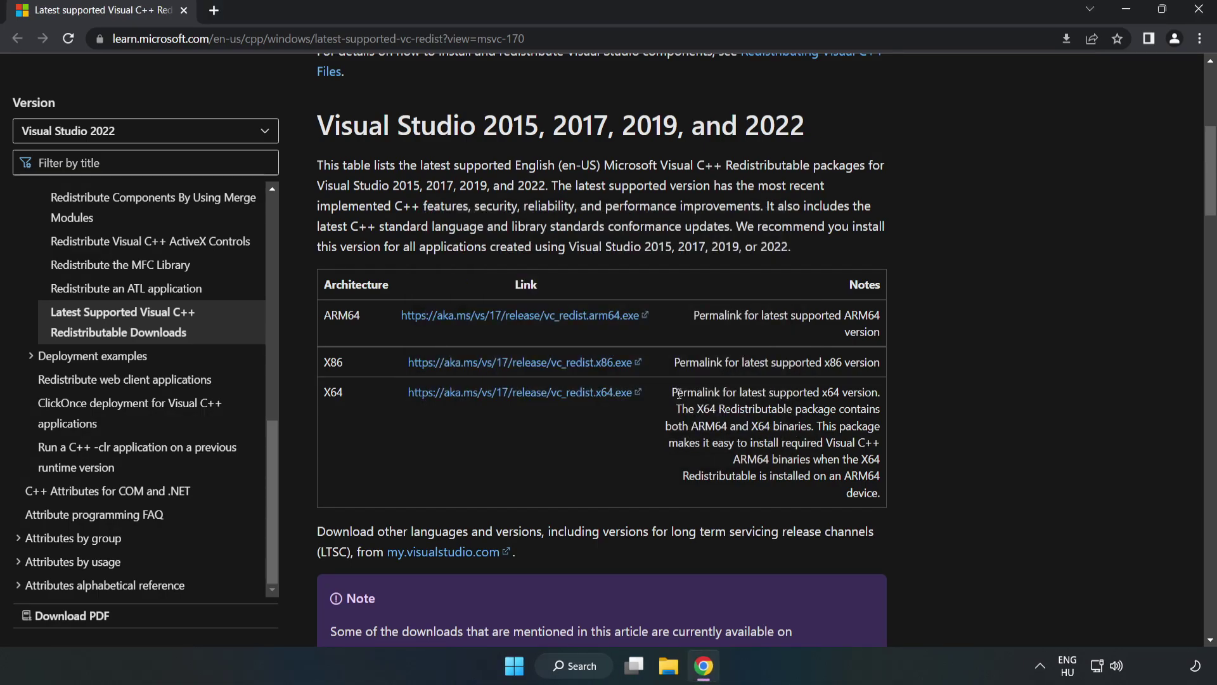
# Step: Close Chrome and open the Start menu power options showing Sleep, Shut down and Restart
pyautogui.click(1200, 10)
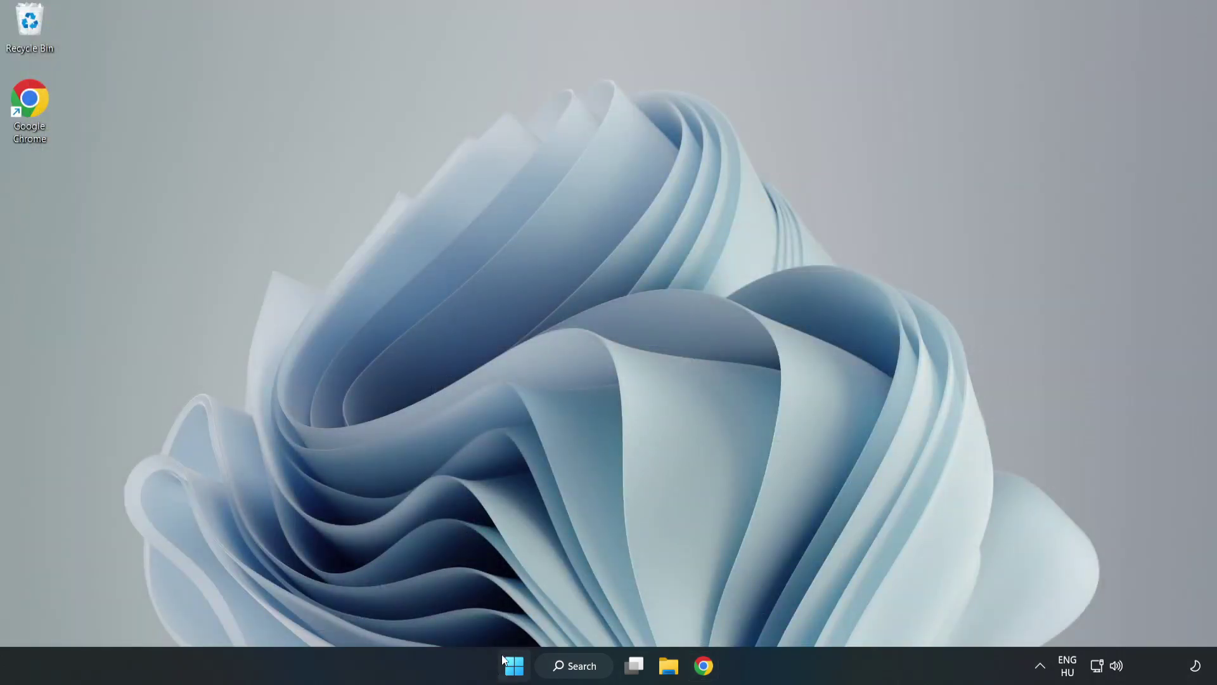
pyautogui.click(514, 668)
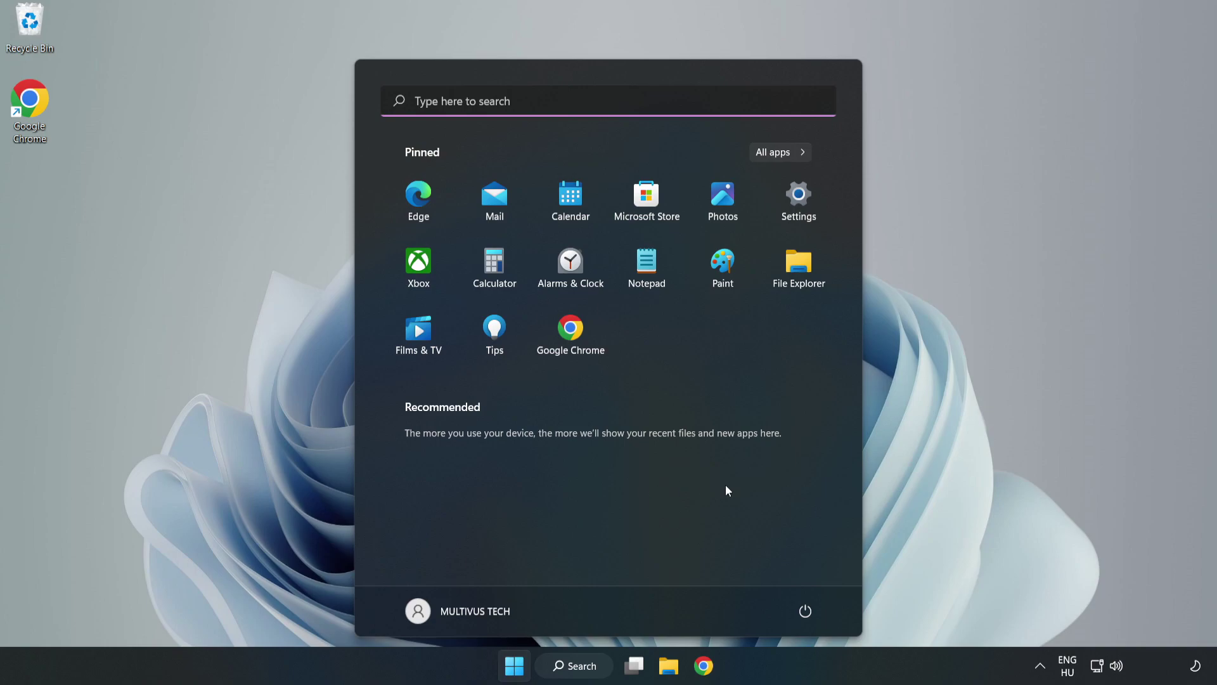
pyautogui.click(802, 614)
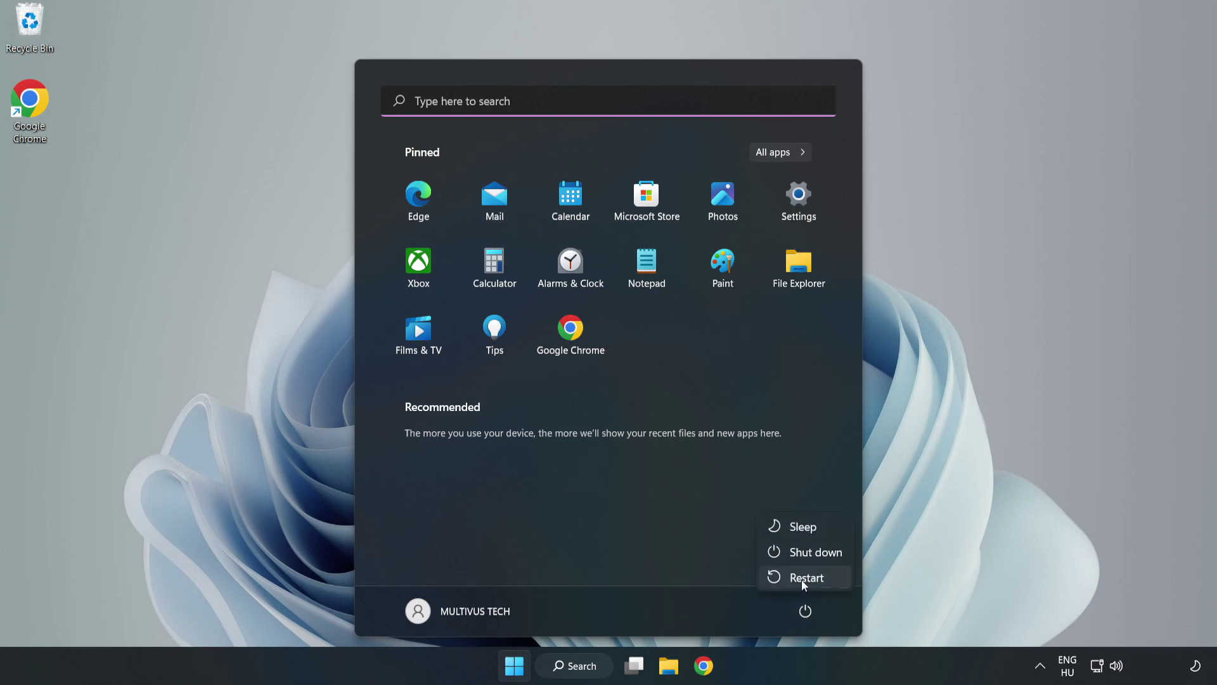